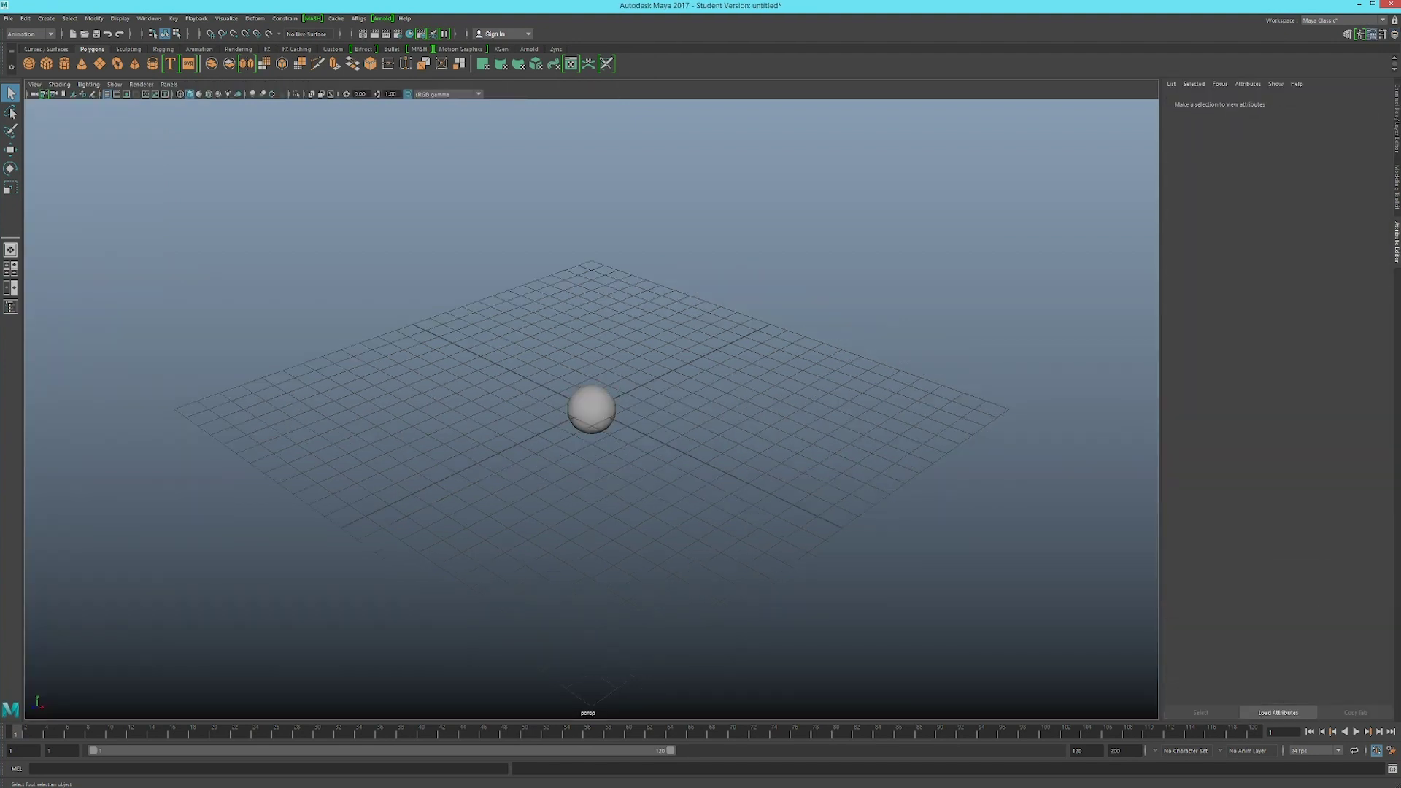
Select the sphere at the grid centre and open the animation preferences
click(592, 410)
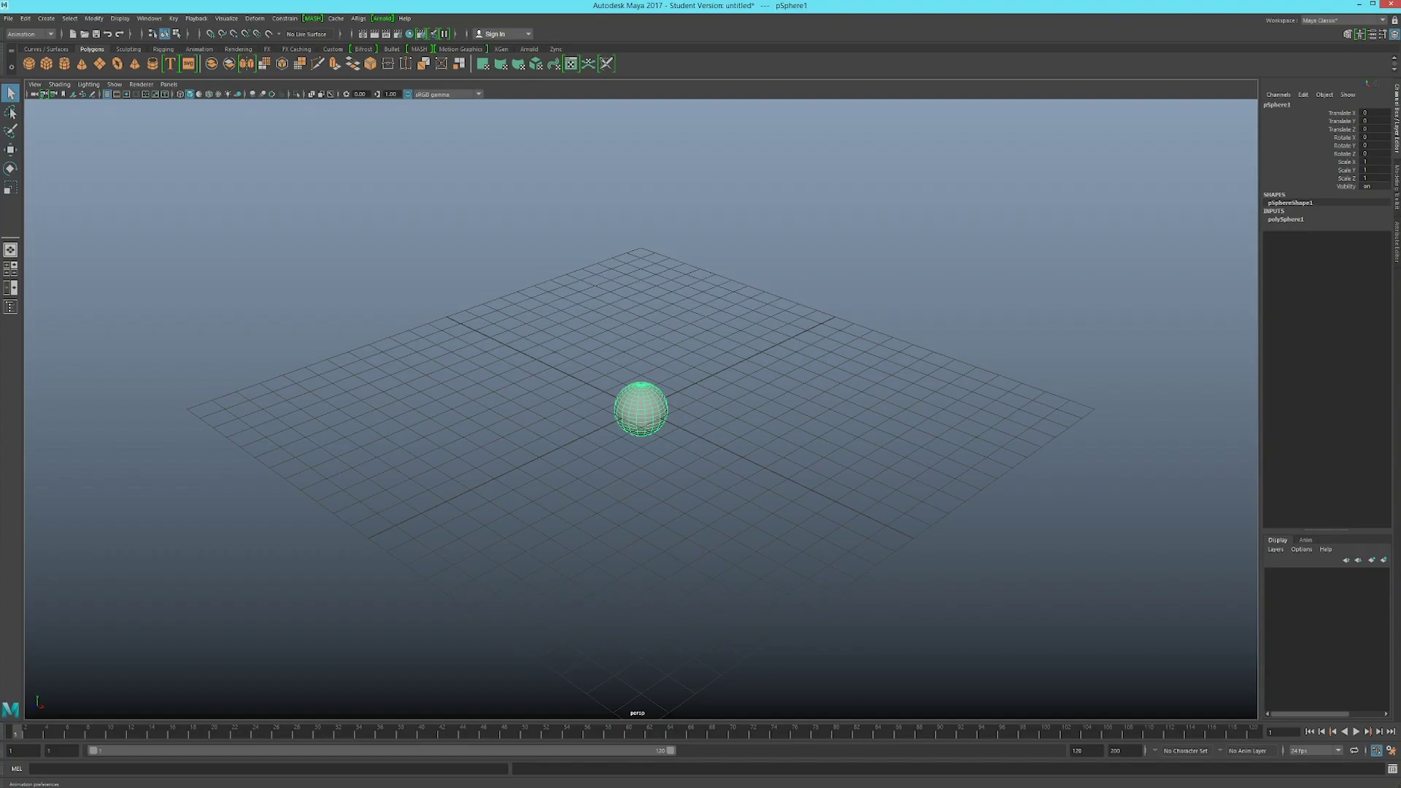
click(1391, 750)
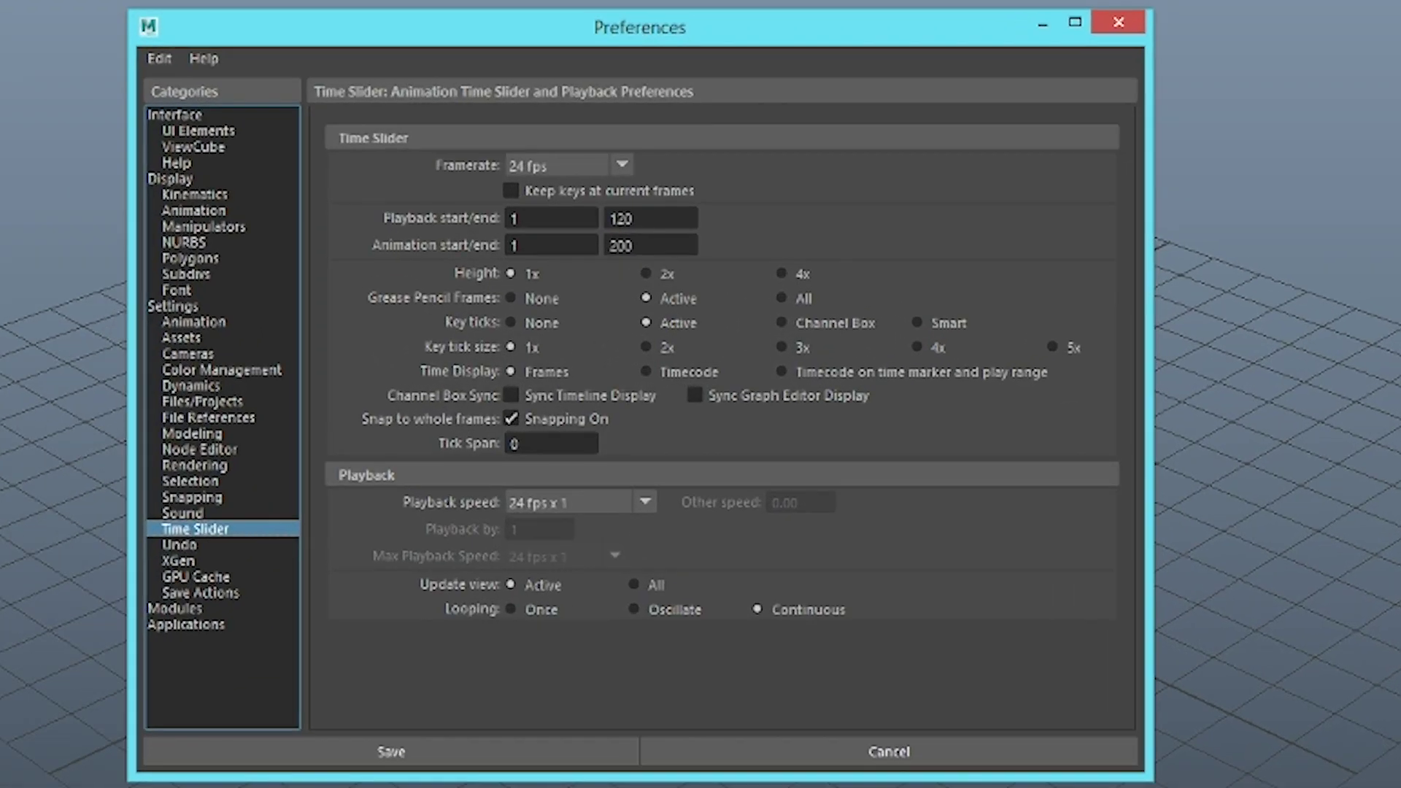
Show the Undo queue settings in Preferences
click(180, 545)
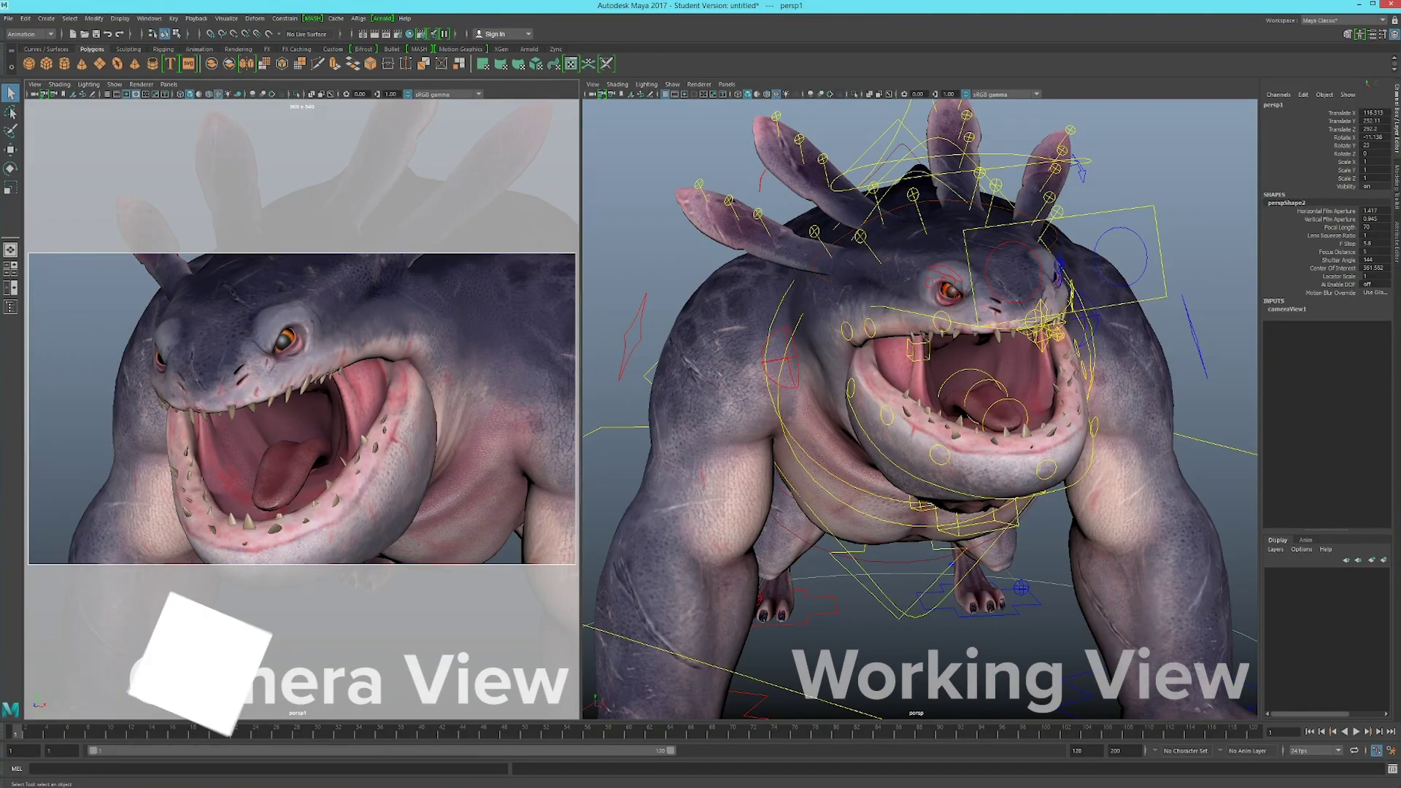
Zoom, orbit and pan the working view to see the creature from its side
alt+right_drag(1051, 409, 904, 408)
alt+drag(905, 409, 700, 430)
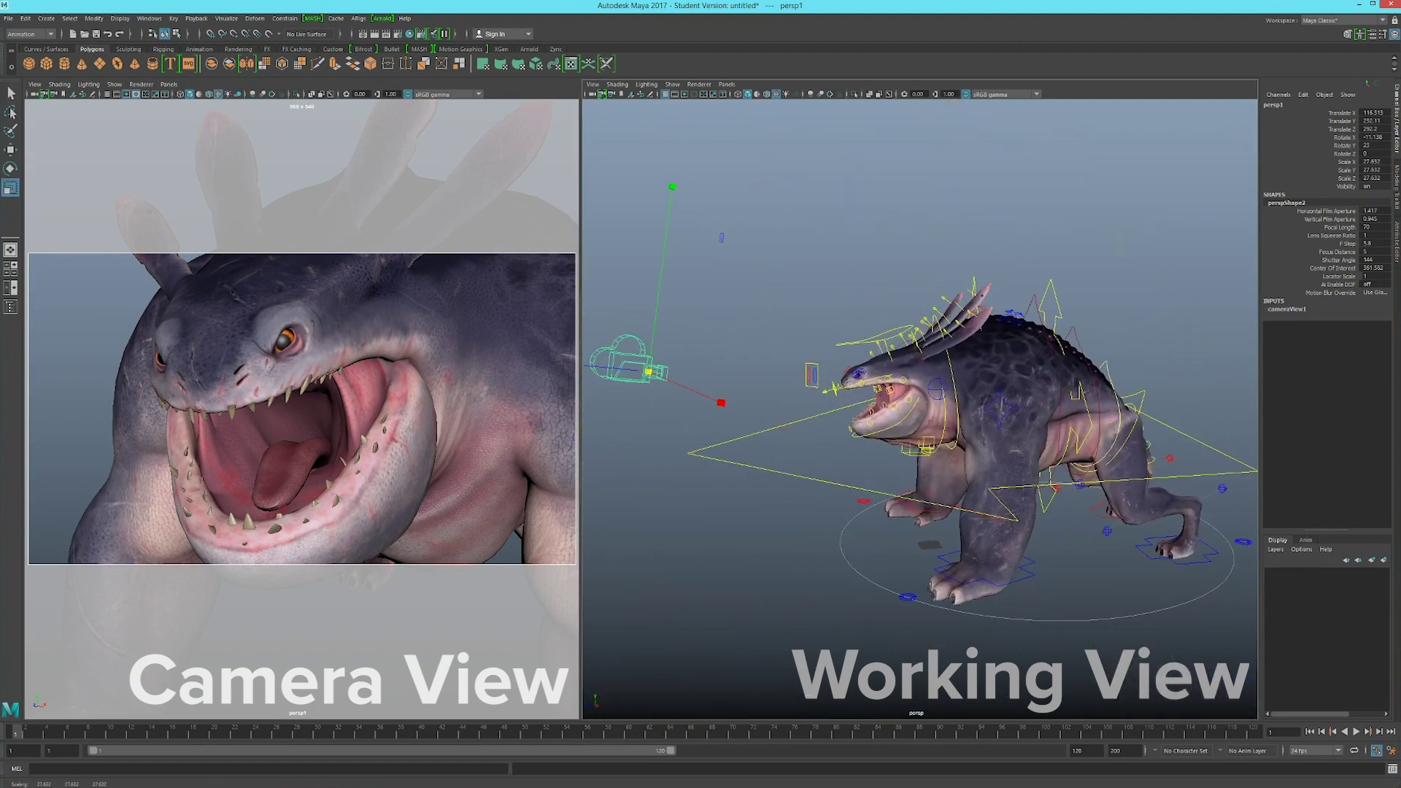
alt+middle_drag(861, 416, 947, 408)
Tumble, pan and dolly the camera view around the creature, then restore the cameraView2 bookmark
alt+drag(379, 409, 237, 306)
alt+middle_drag(237, 307, 292, 357)
alt+right_drag(292, 357, 189, 358)
alt+drag(190, 357, 292, 349)
alt+right_drag(292, 349, 234, 348)
alt+drag(233, 349, 247, 347)
alt+right_drag(299, 416, 293, 416)
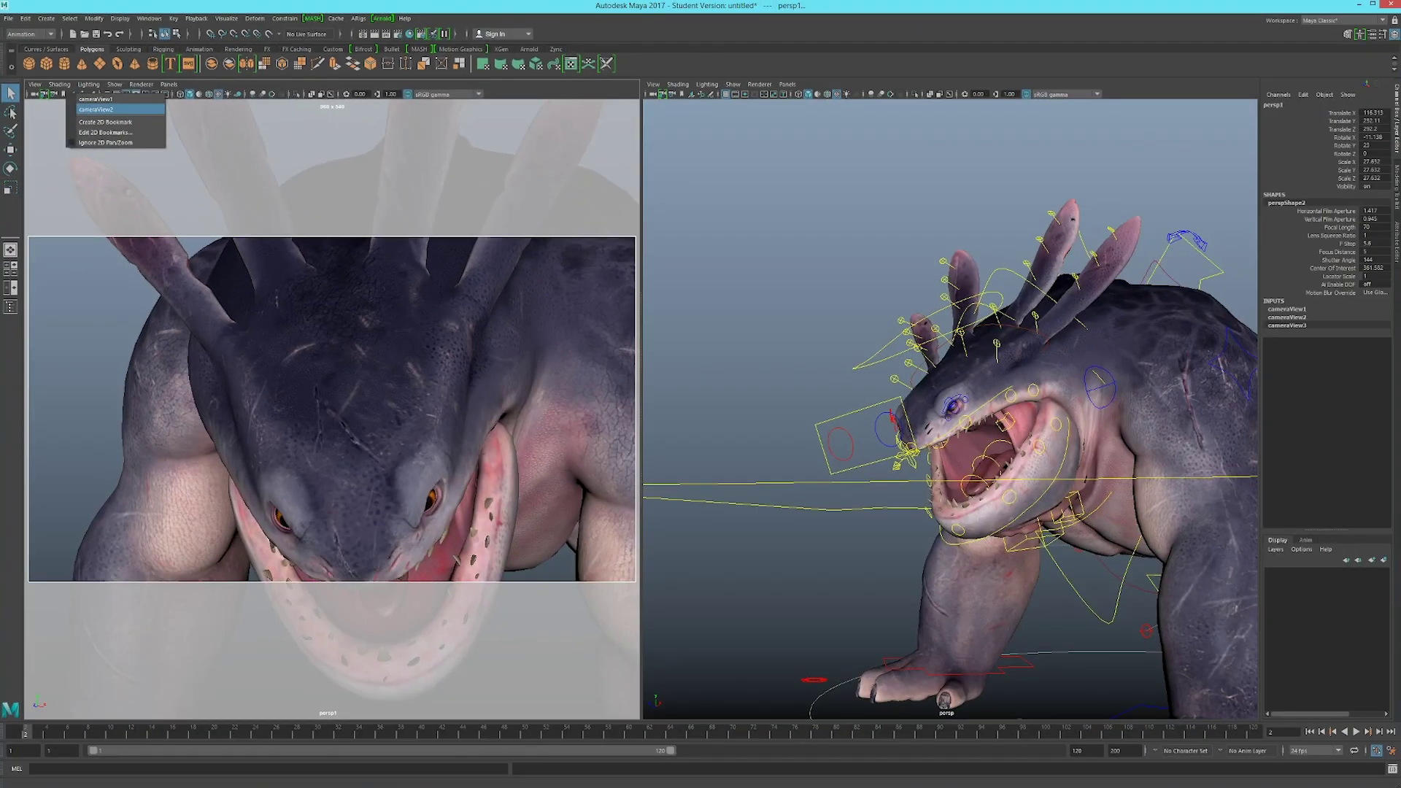
click(96, 109)
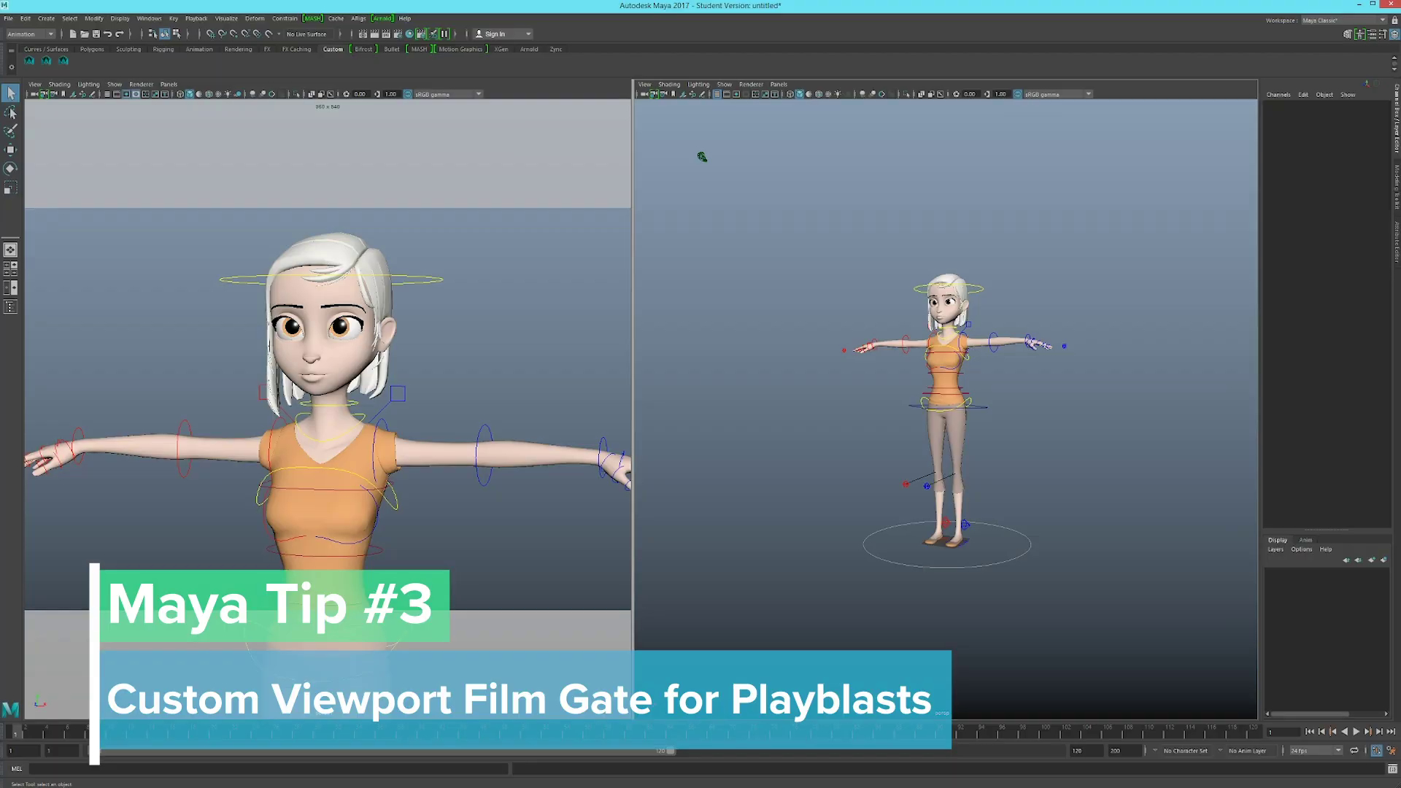
Resize the panes back and forth to compare persp1 gate framing, then select the persp1 camera
drag(633, 399, 924, 394)
drag(925, 277, 414, 116)
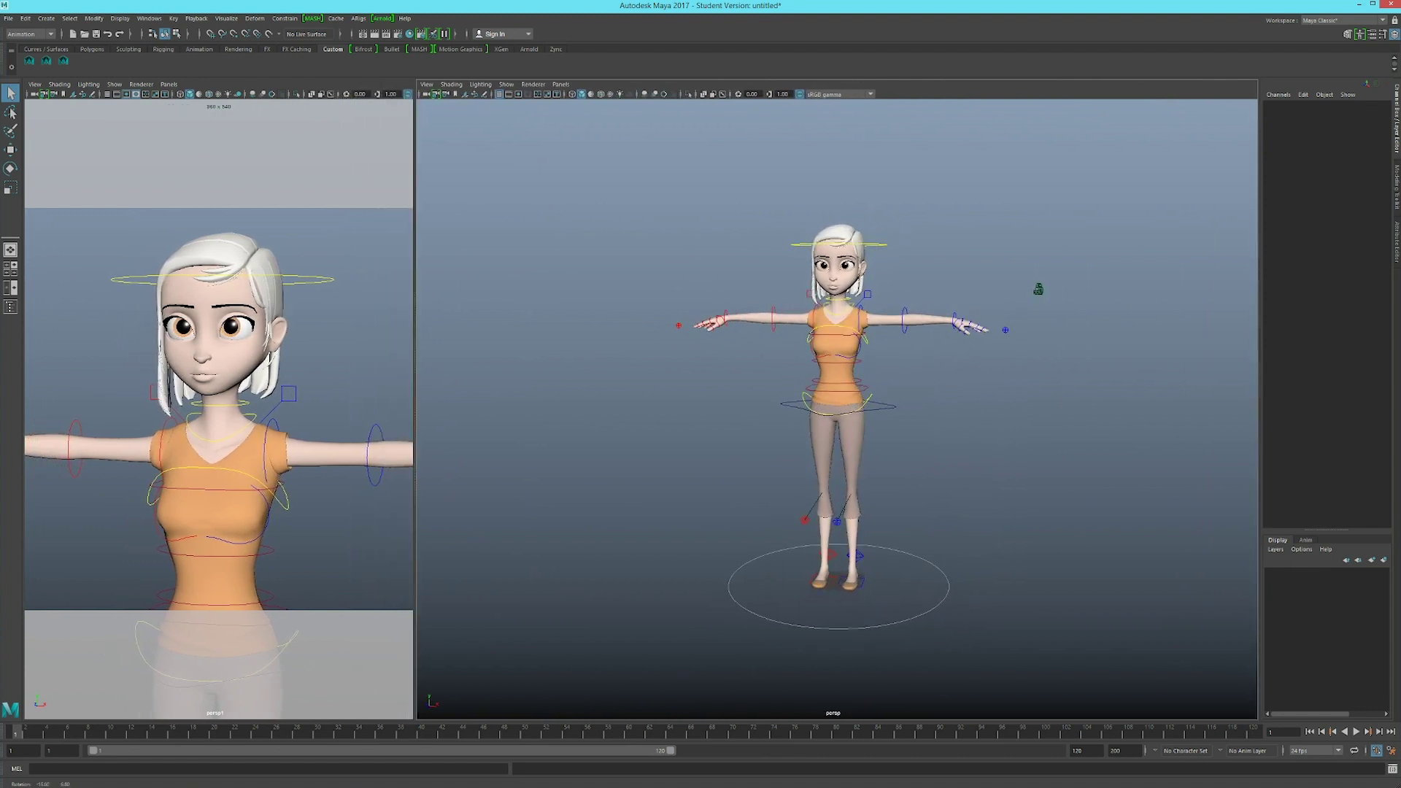
alt+right_drag(837, 409, 927, 408)
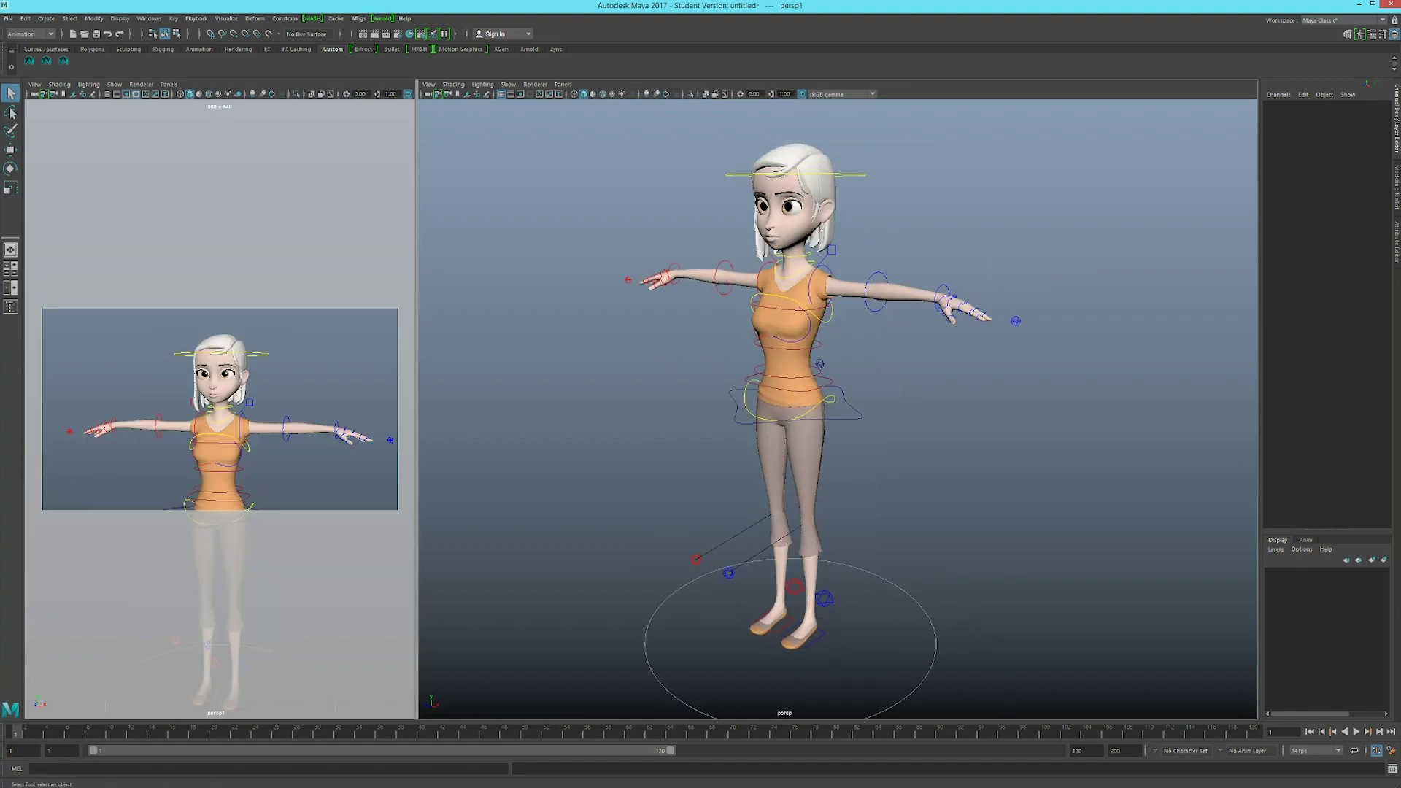
drag(415, 365, 646, 365)
drag(642, 117, 438, 116)
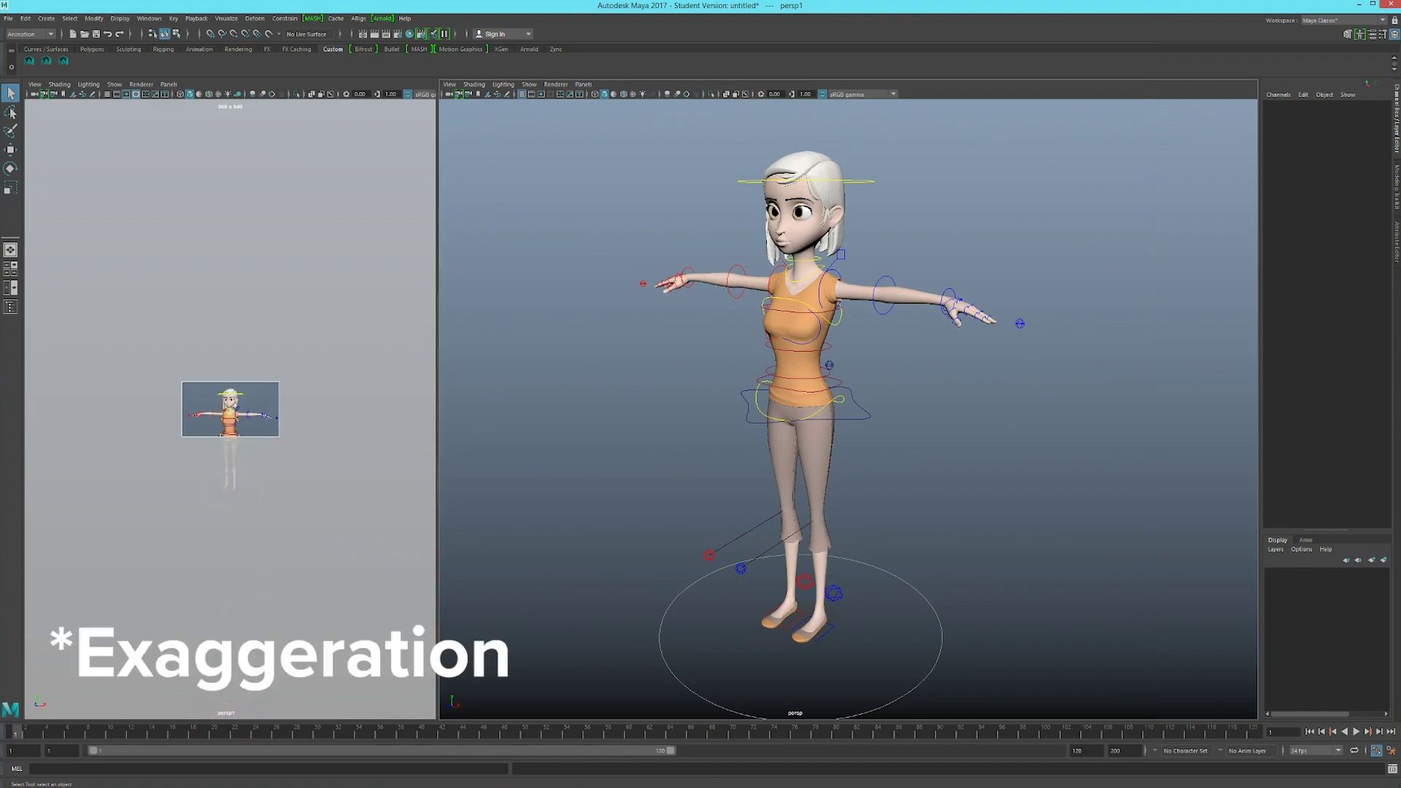
drag(438, 117, 296, 117)
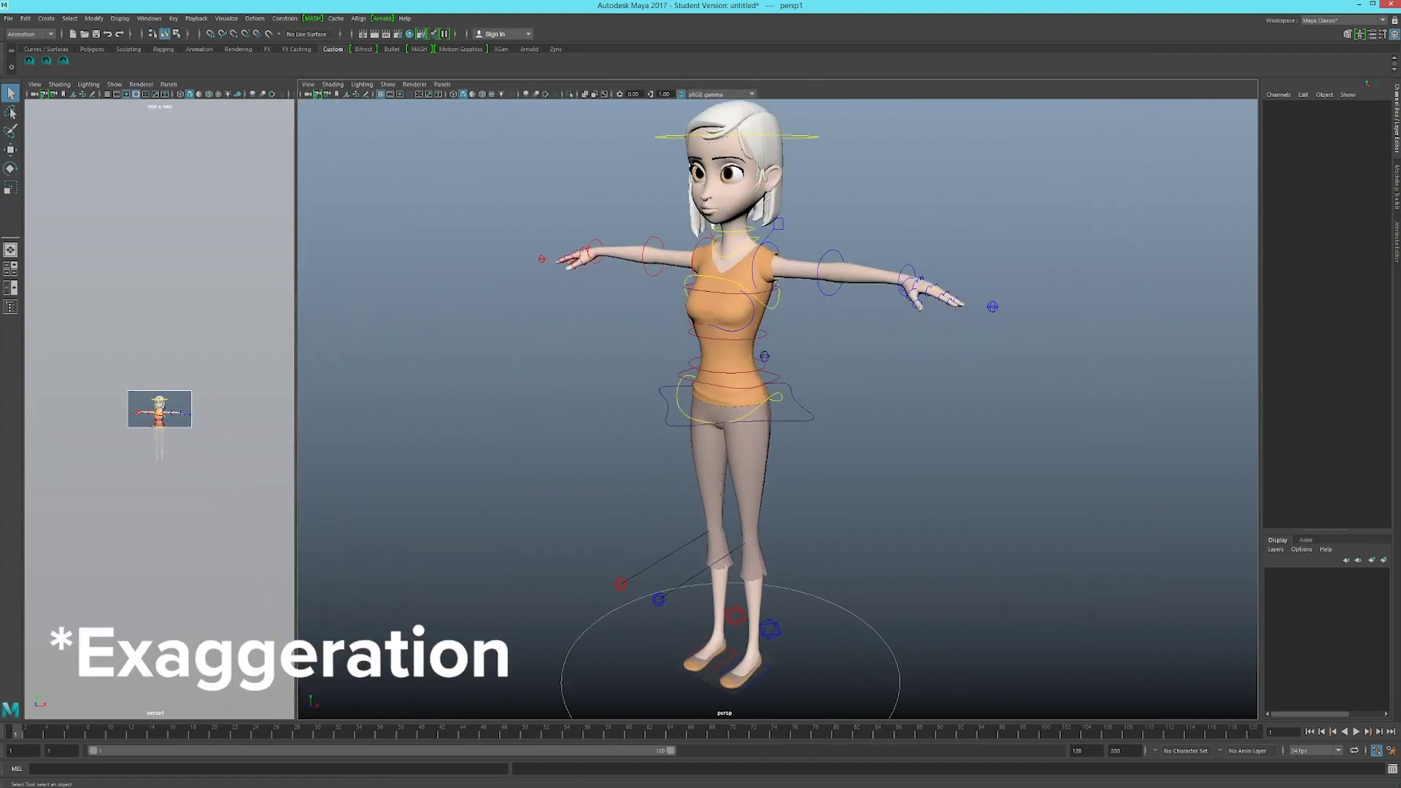
drag(296, 116, 438, 117)
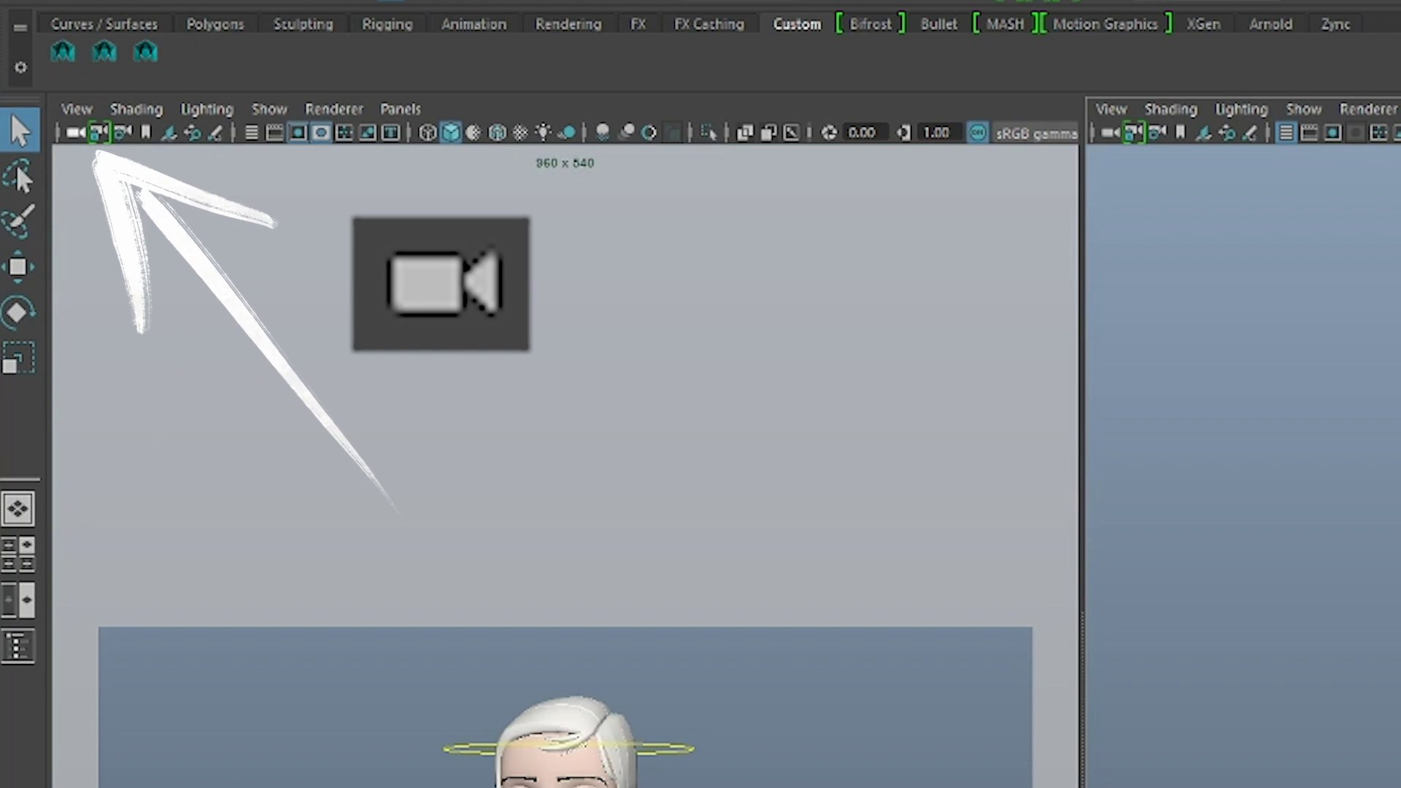
click(75, 132)
drag(1083, 437, 999, 437)
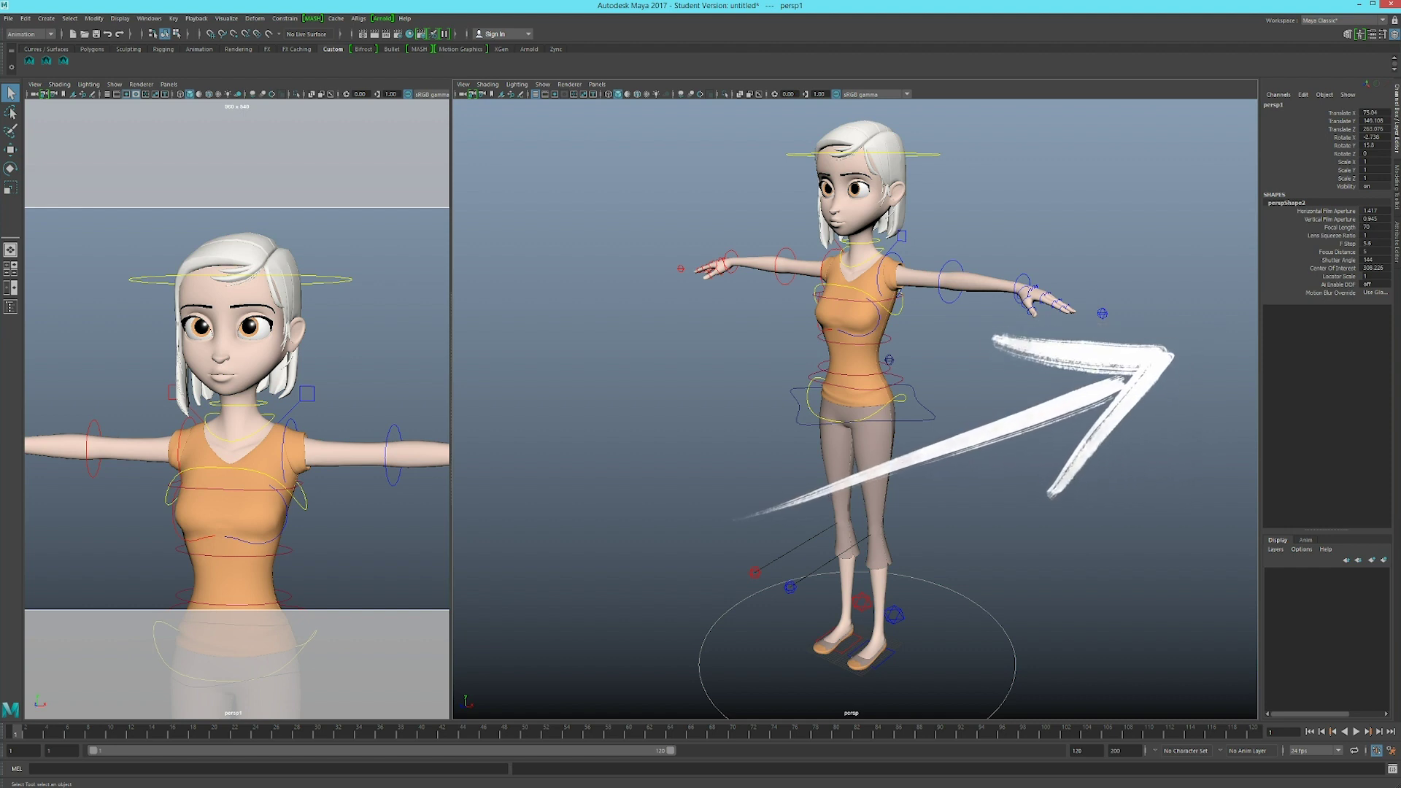
Open the perspShape2 Attribute Editor with Ctrl+A and expand Film Back
key(ctrl+a)
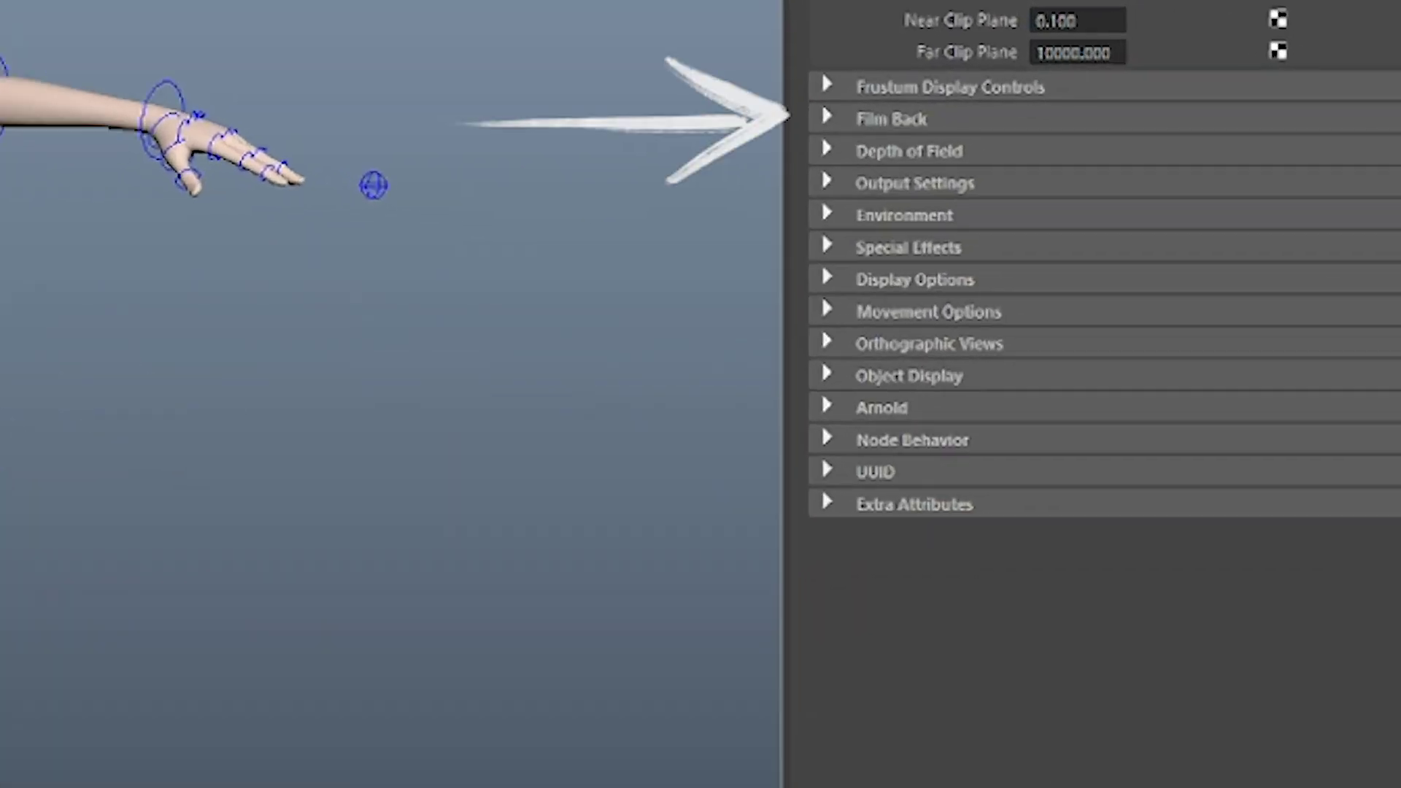
click(1175, 298)
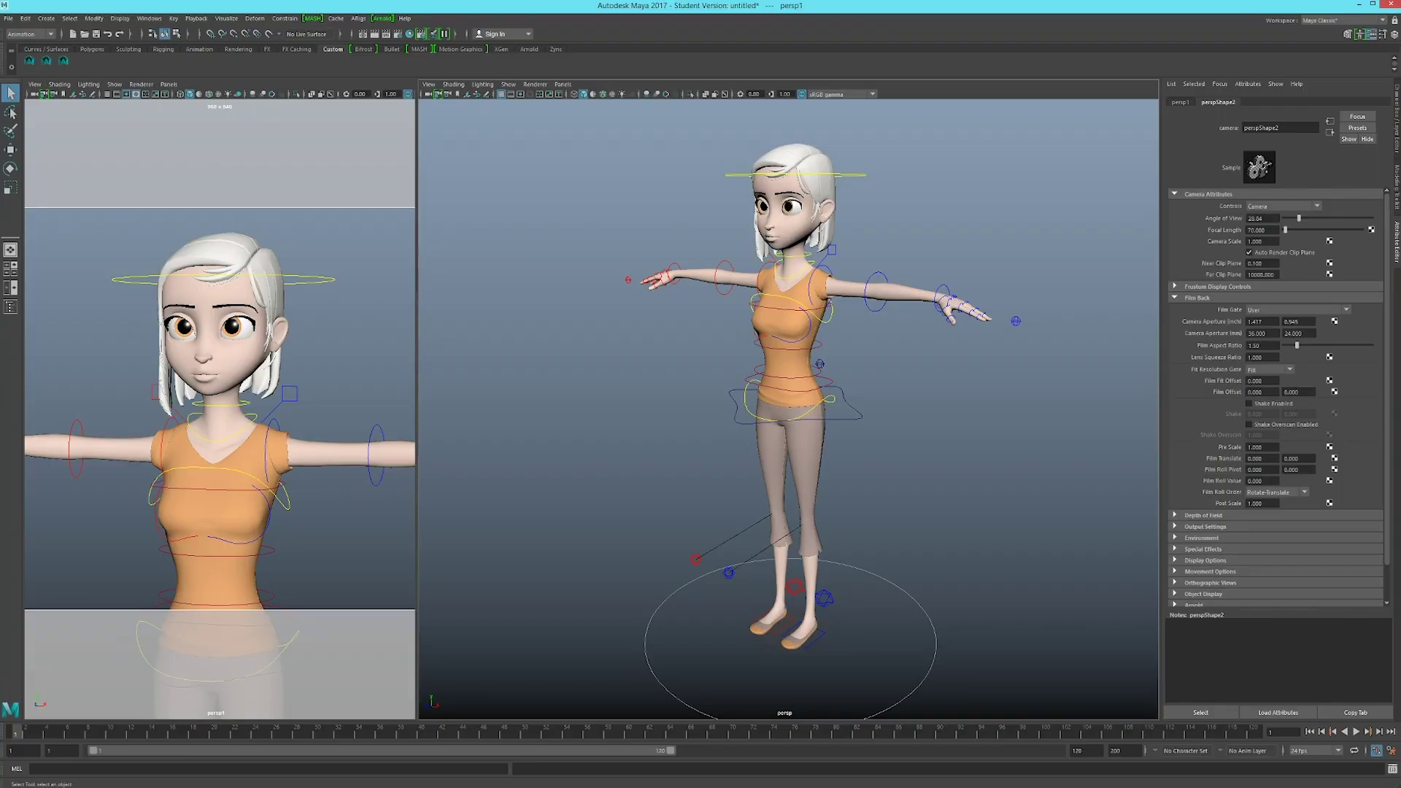
Set gate fit to Overscan and raise gate mask opacity to about 0.73, keeping it grey
click(1258, 411)
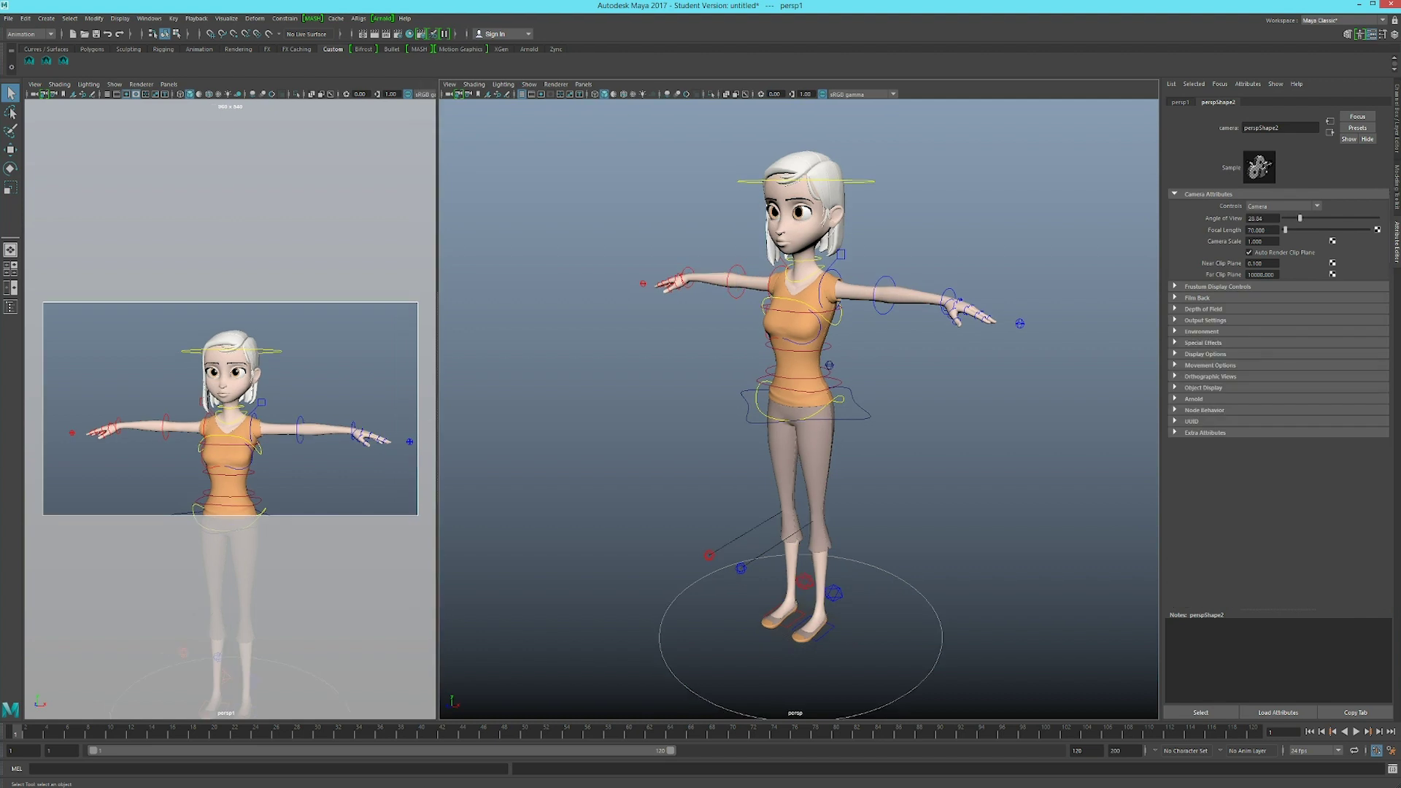
click(1205, 354)
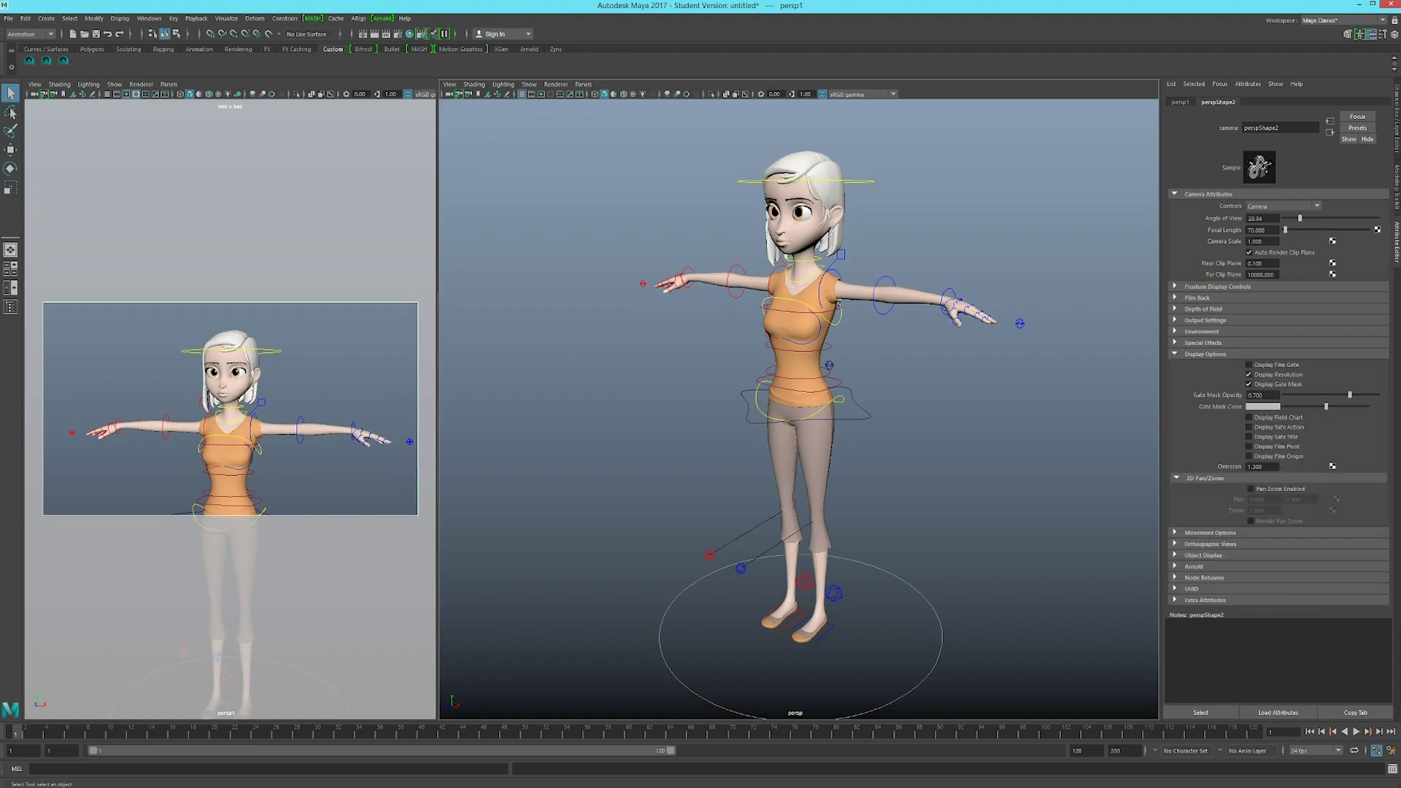
drag(1311, 395, 1353, 394)
click(1263, 406)
drag(1212, 447, 1270, 447)
click(1182, 401)
Try overscan values 1, 1.2 and 1.25, settling on 1.2, then rebalance the viewports
text(1.125)
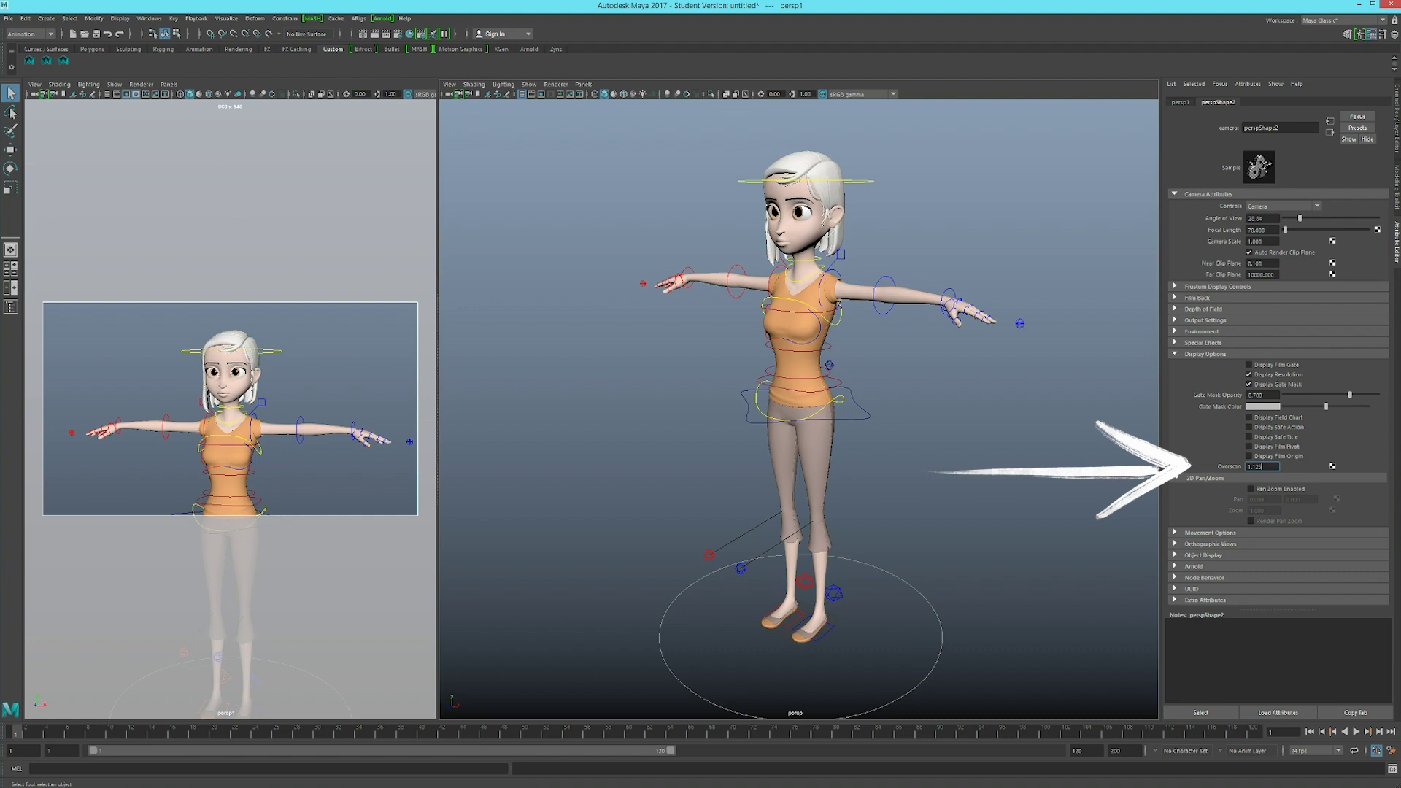
key(Return)
text(1.2)
key(Return)
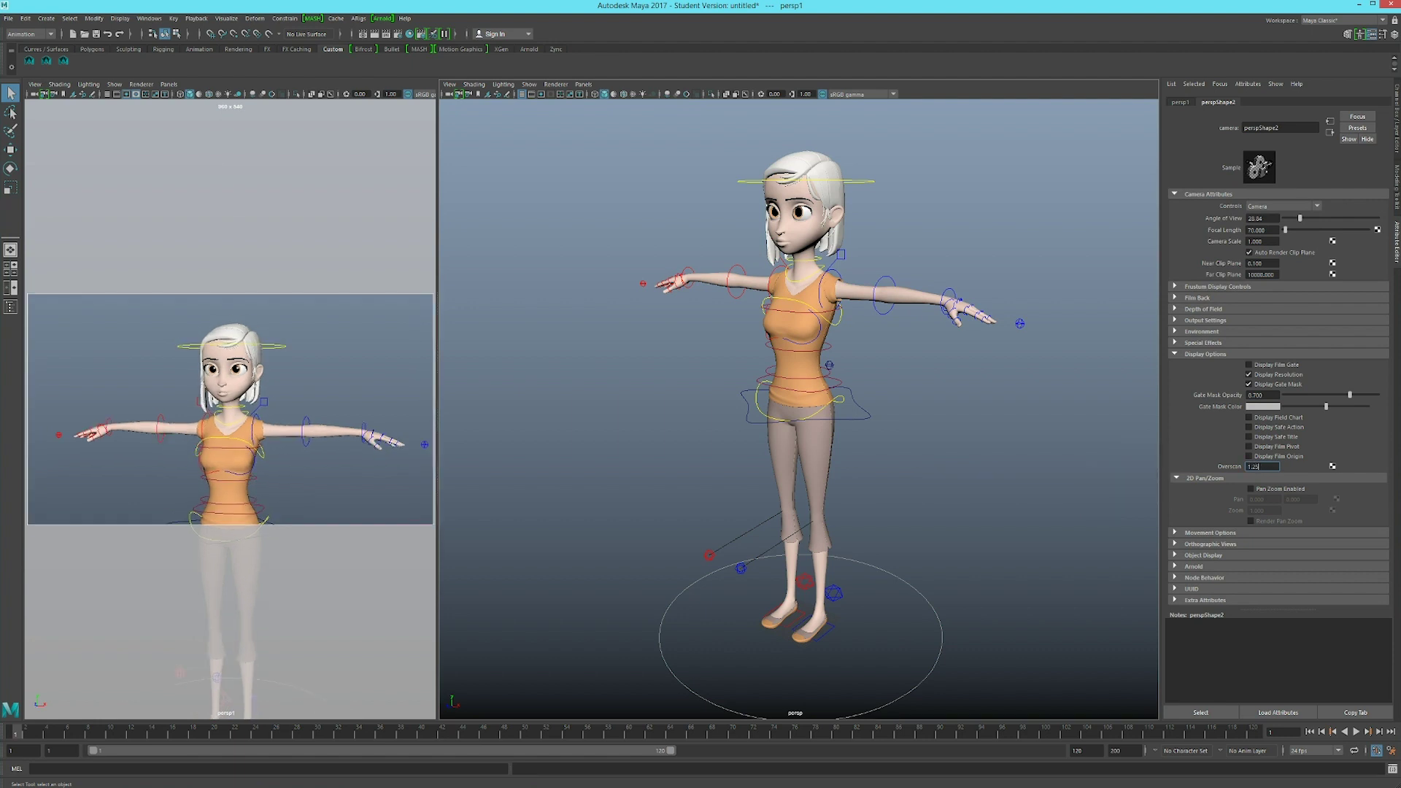
text(1.25)
key(Return)
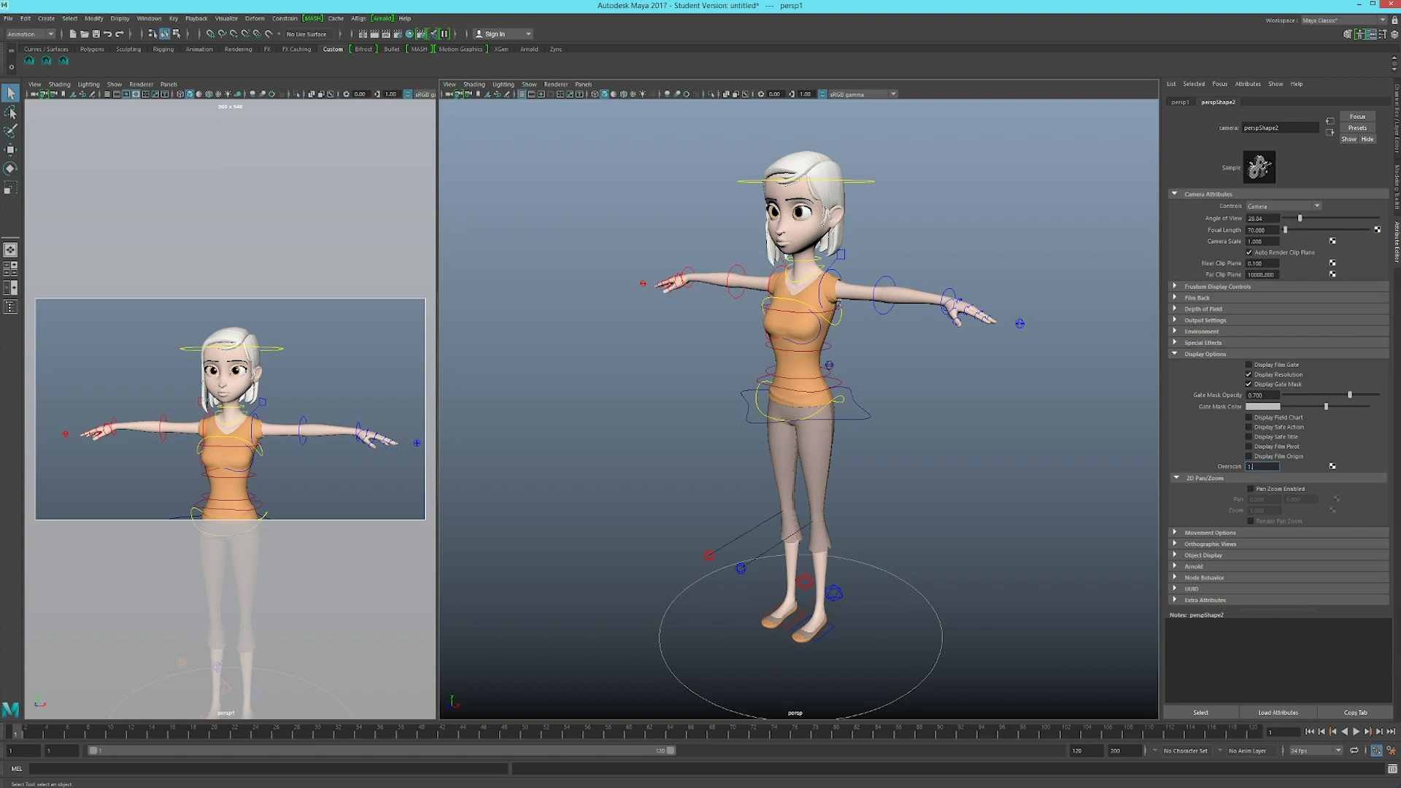
text(1.2)
key(Return)
mouse_move(437, 399)
mouse_down()
mouse_move(388, 400)
mouse_move(437, 401)
mouse_up()
scroll(798, 408, up, 5)
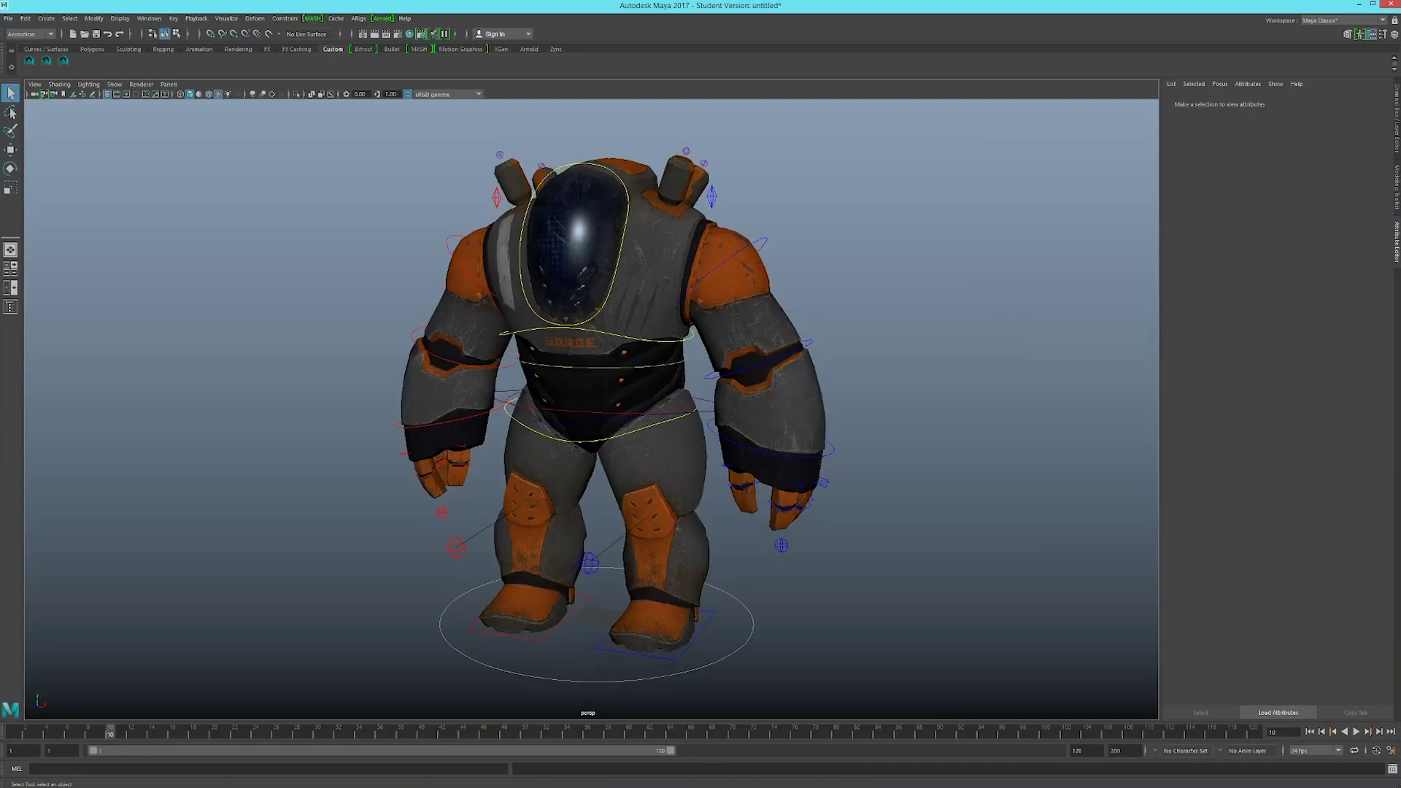
Orbit the perspective view around the robot rig
alt+drag(587, 328, 656, 253)
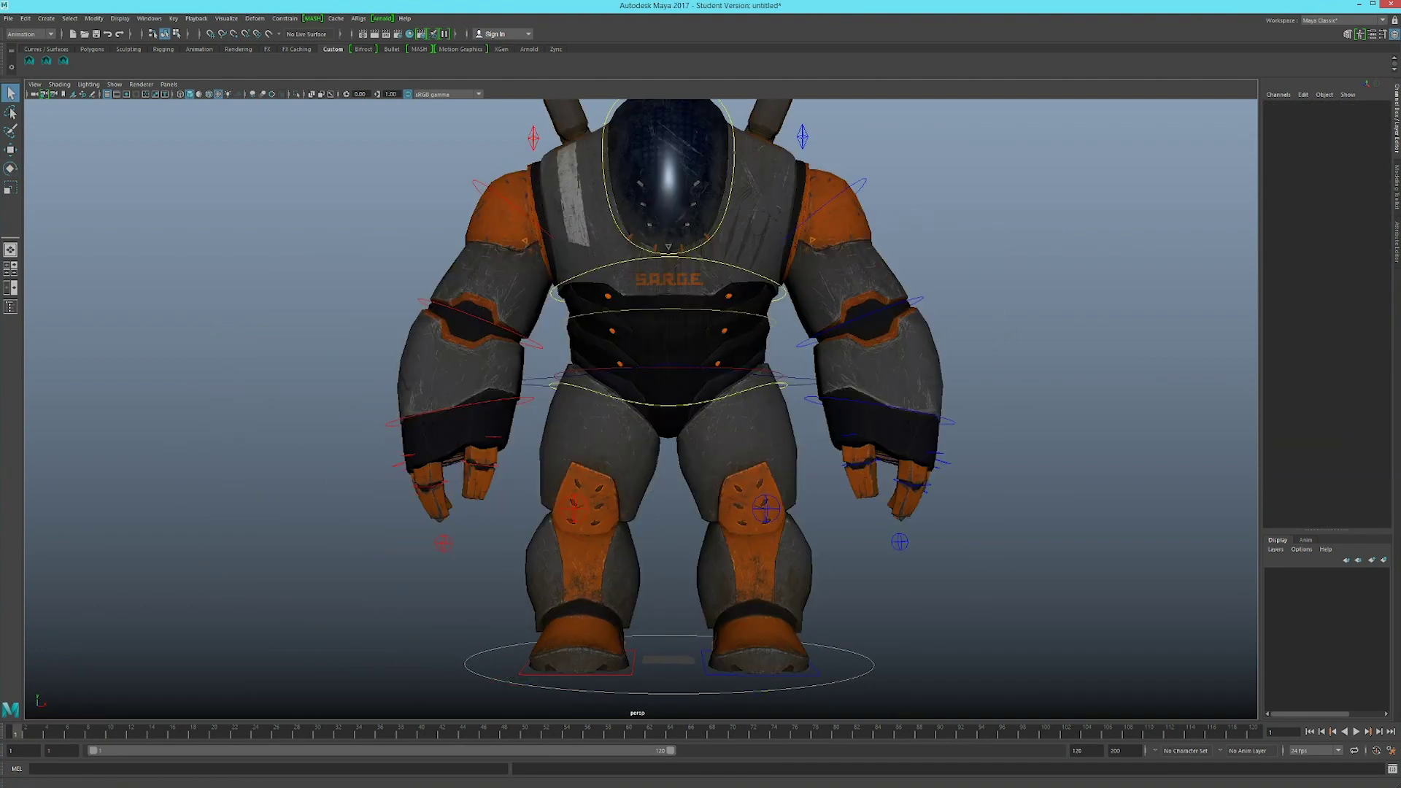
Dolly back and tumble slightly to frame the whole robot rig from the front
alt+right_drag(667, 394, 617, 394)
alt+drag(616, 394, 619, 420)
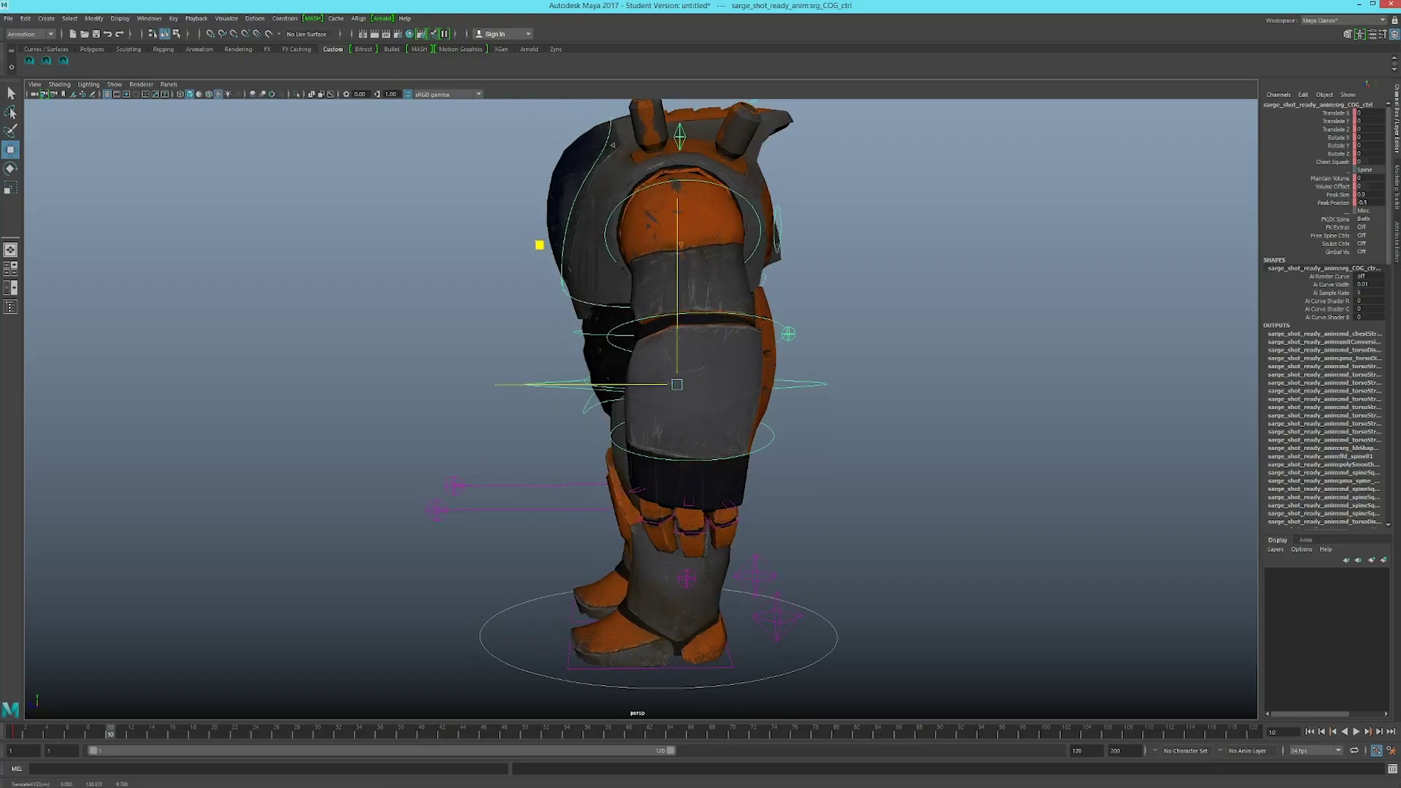
Drag the robot's COG control down to lower its body
drag(539, 245, 584, 297)
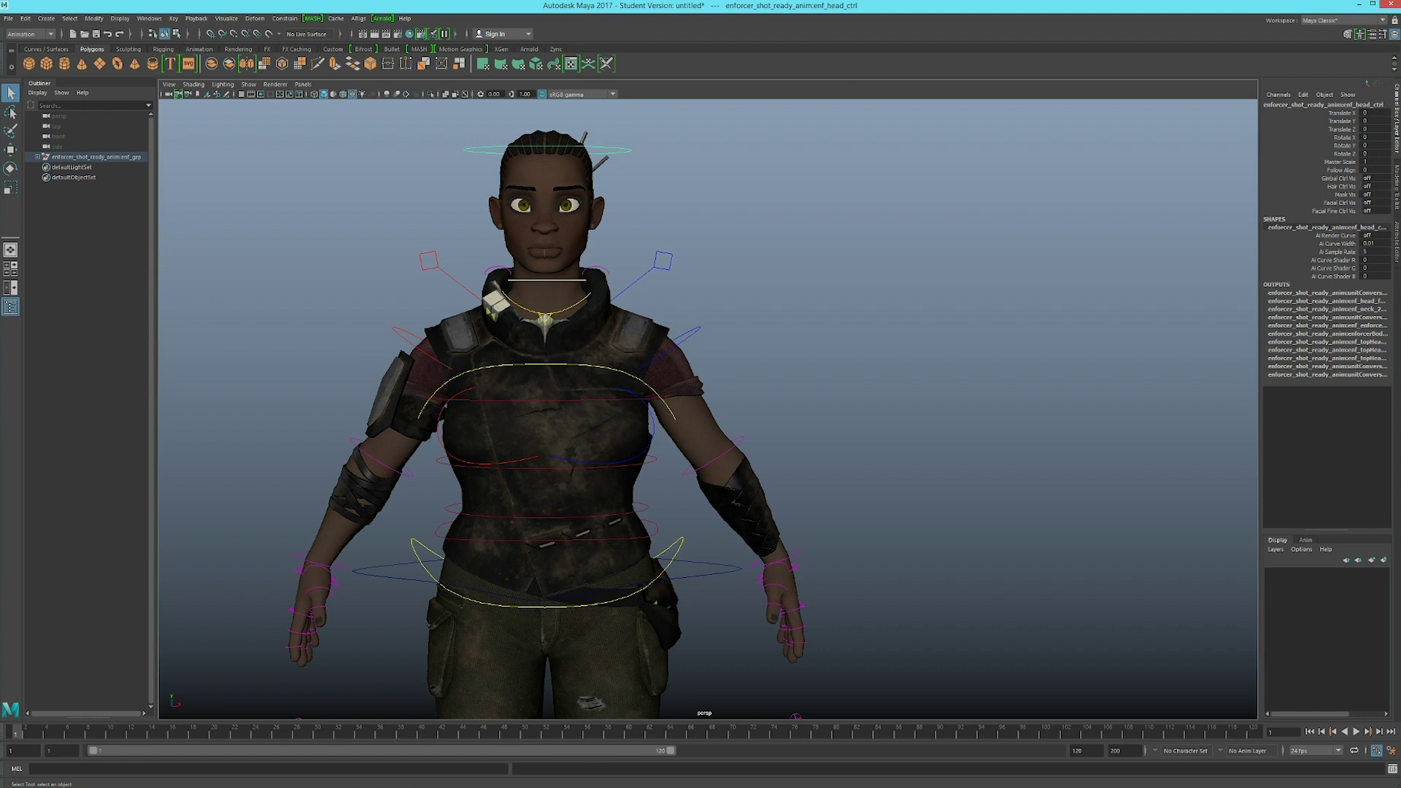
key(e)
drag(594, 438, 449, 536)
key(ctrl+z)
key(ctrl+z)
key(ctrl+z)
key(ctrl+z)
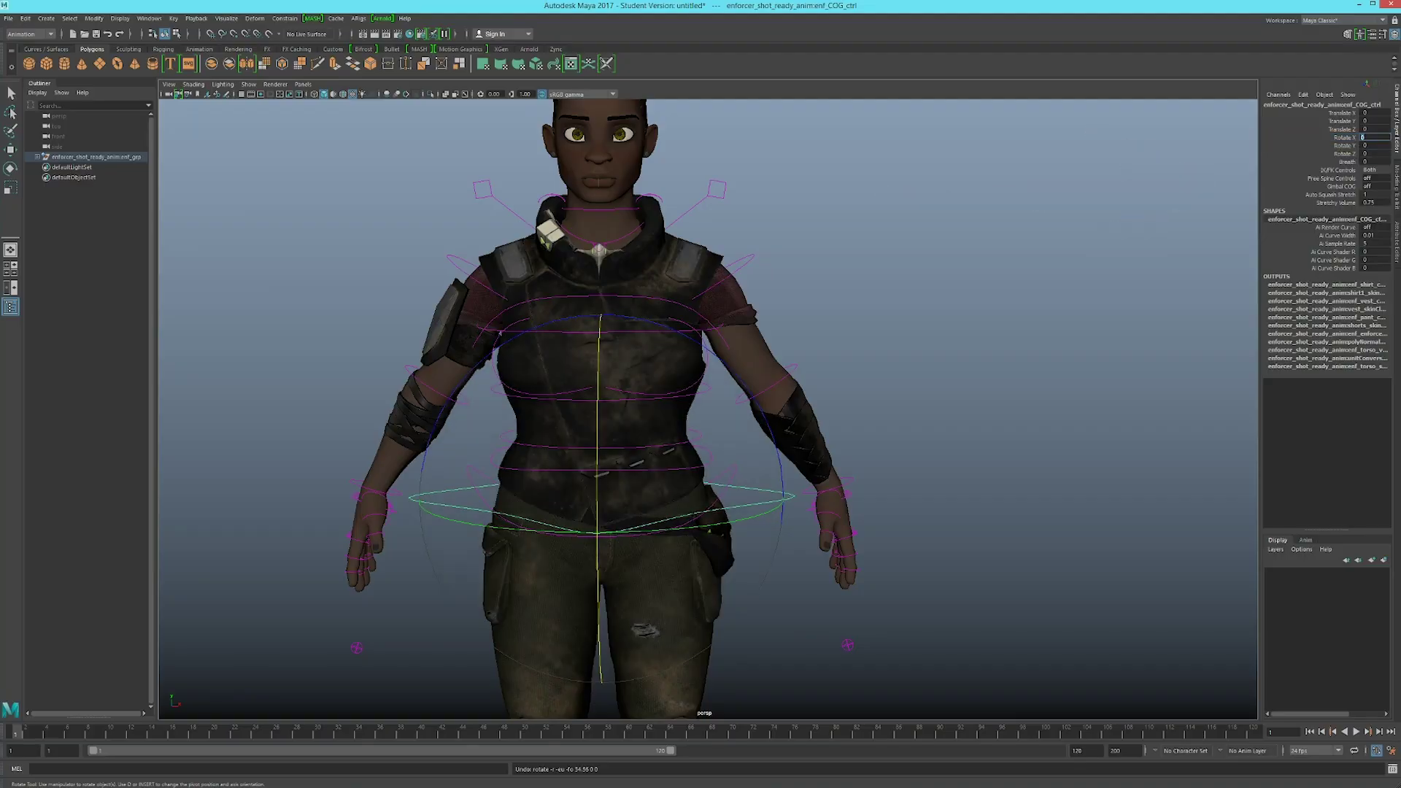
Enter Rotate X 50, apply 50 to all three COG rotate channels, then reset to 0
key(Return)
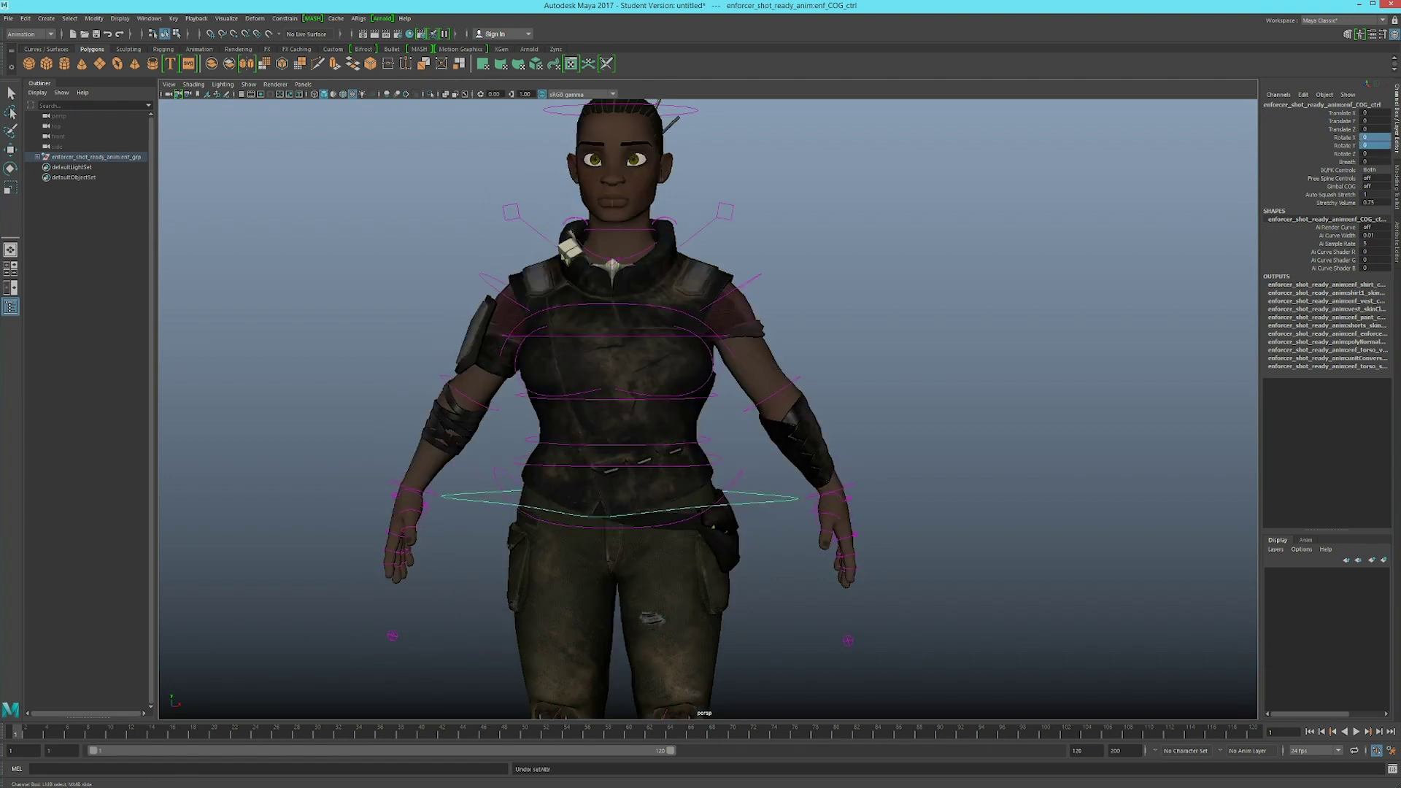
text(50)
key(Return)
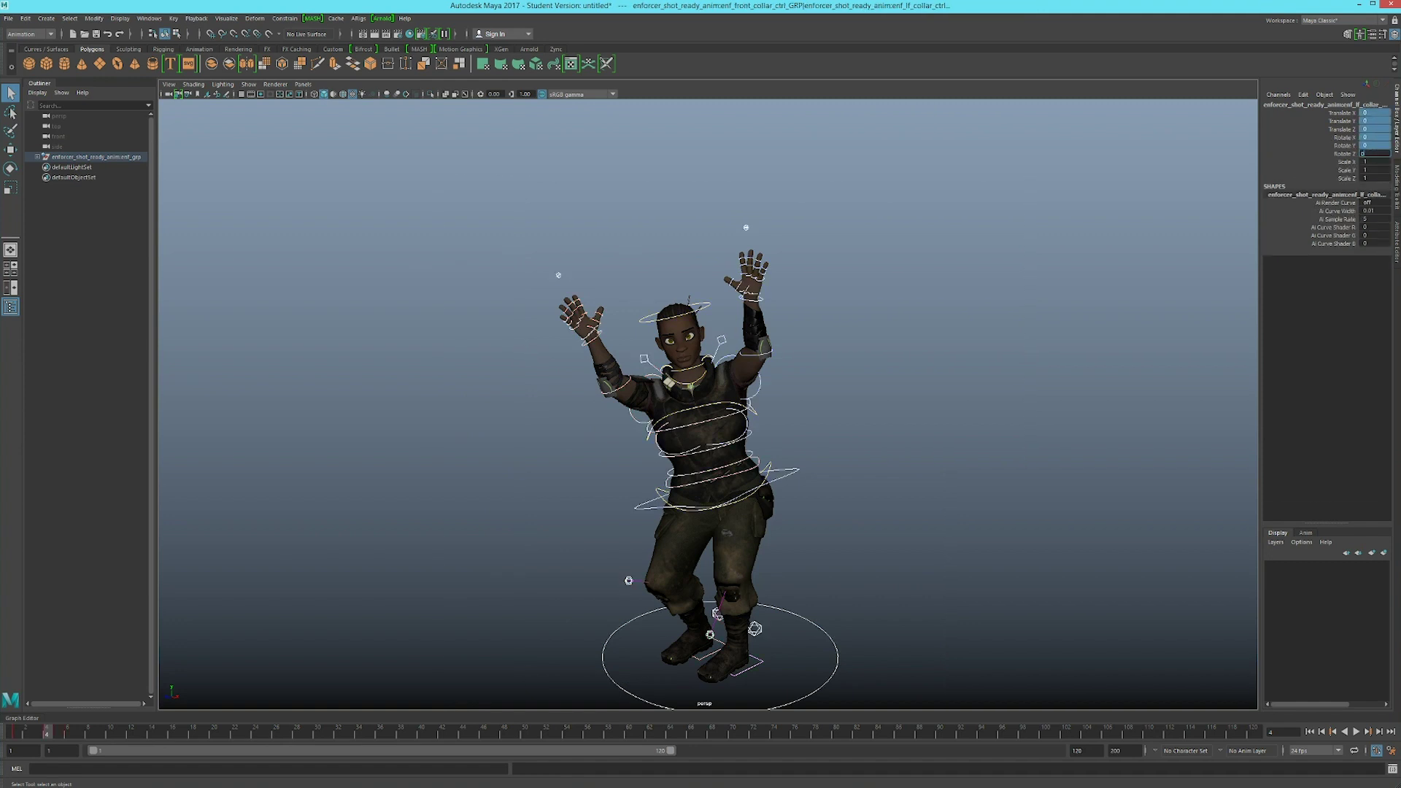
key(Return)
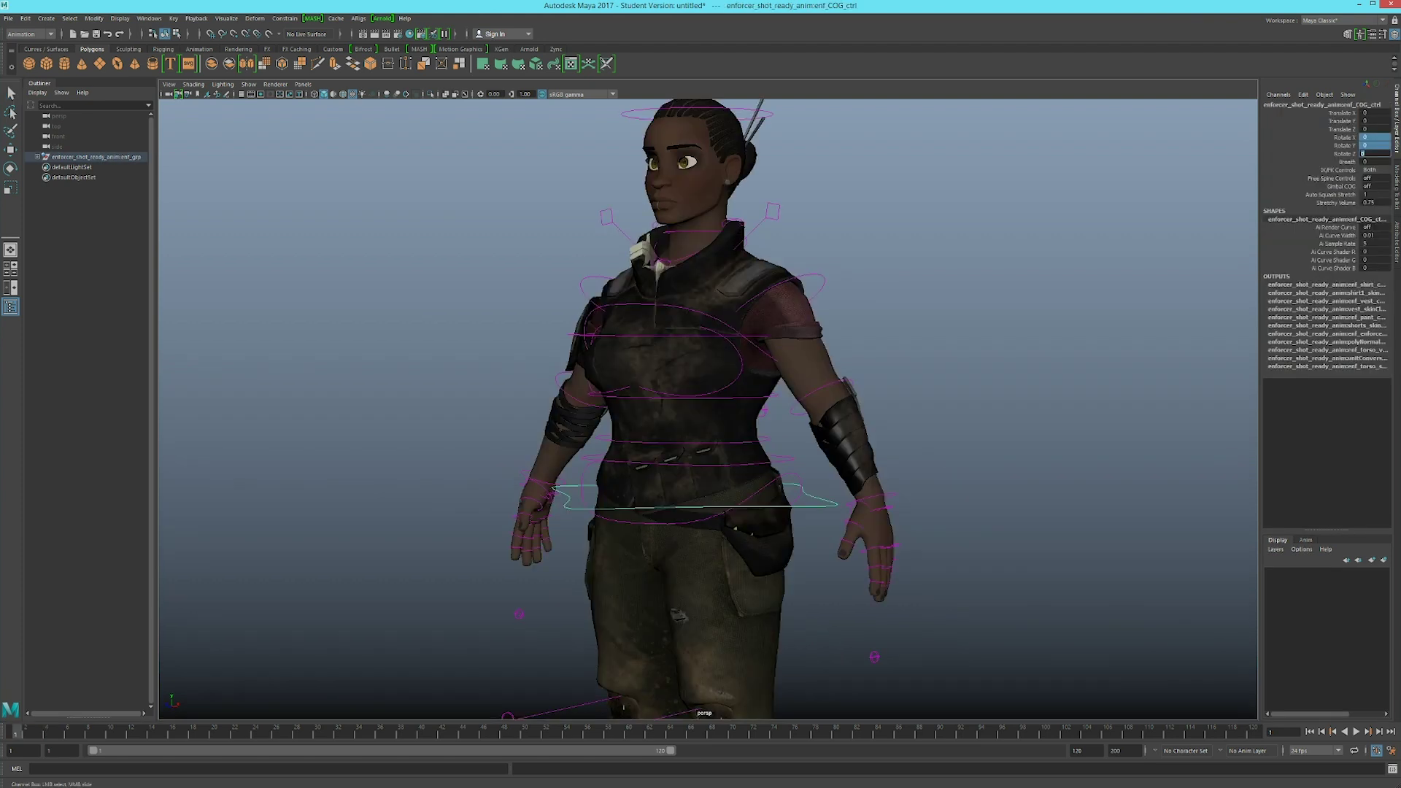
Drag the rotate manipulator to lean the body forward and back on X and swing it on Y
key(e)
middle_drag(708, 408, 773, 408)
click(1345, 145)
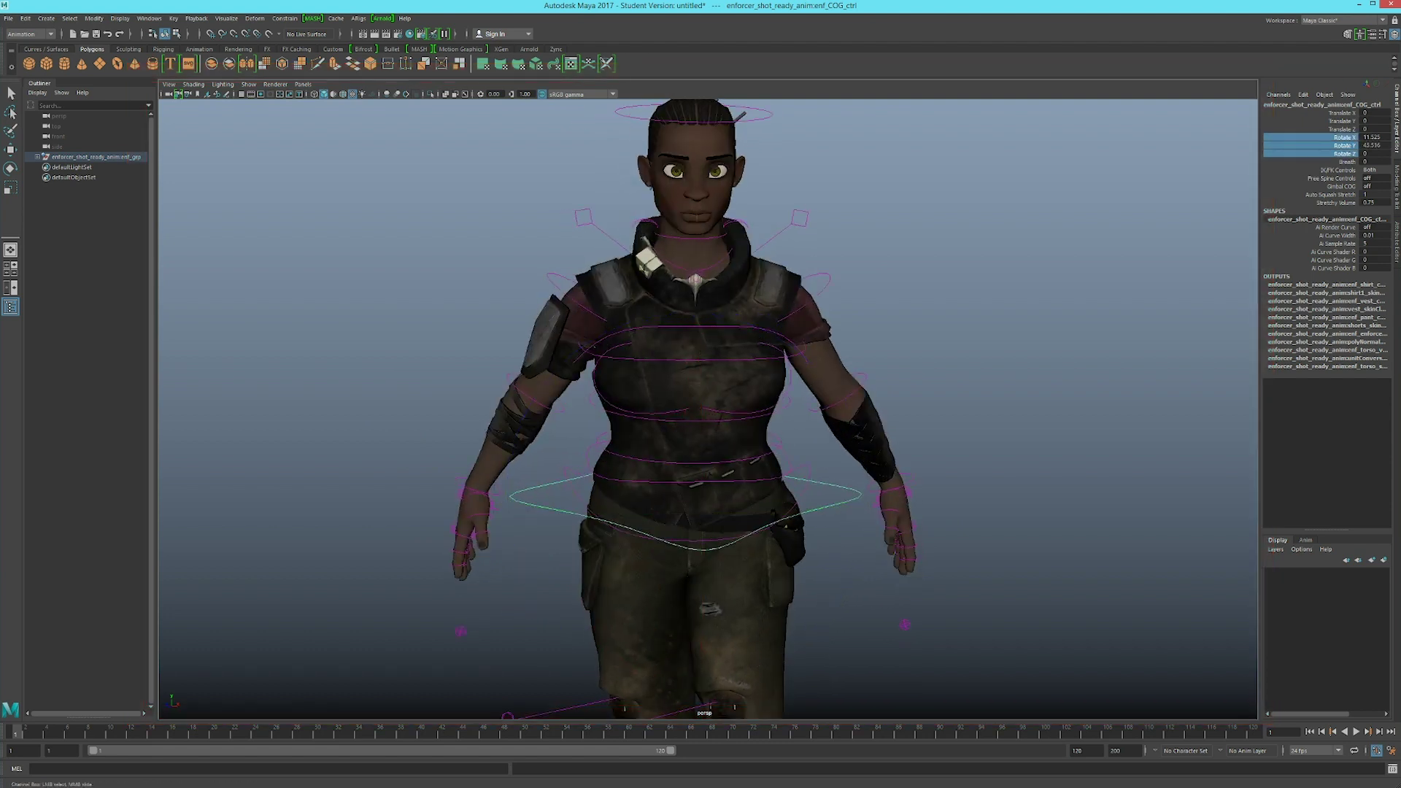
mouse_move(758, 496)
middle_down()
mouse_move(657, 497)
mouse_move(802, 496)
mouse_move(685, 496)
mouse_move(802, 496)
mouse_move(774, 496)
middle_up()
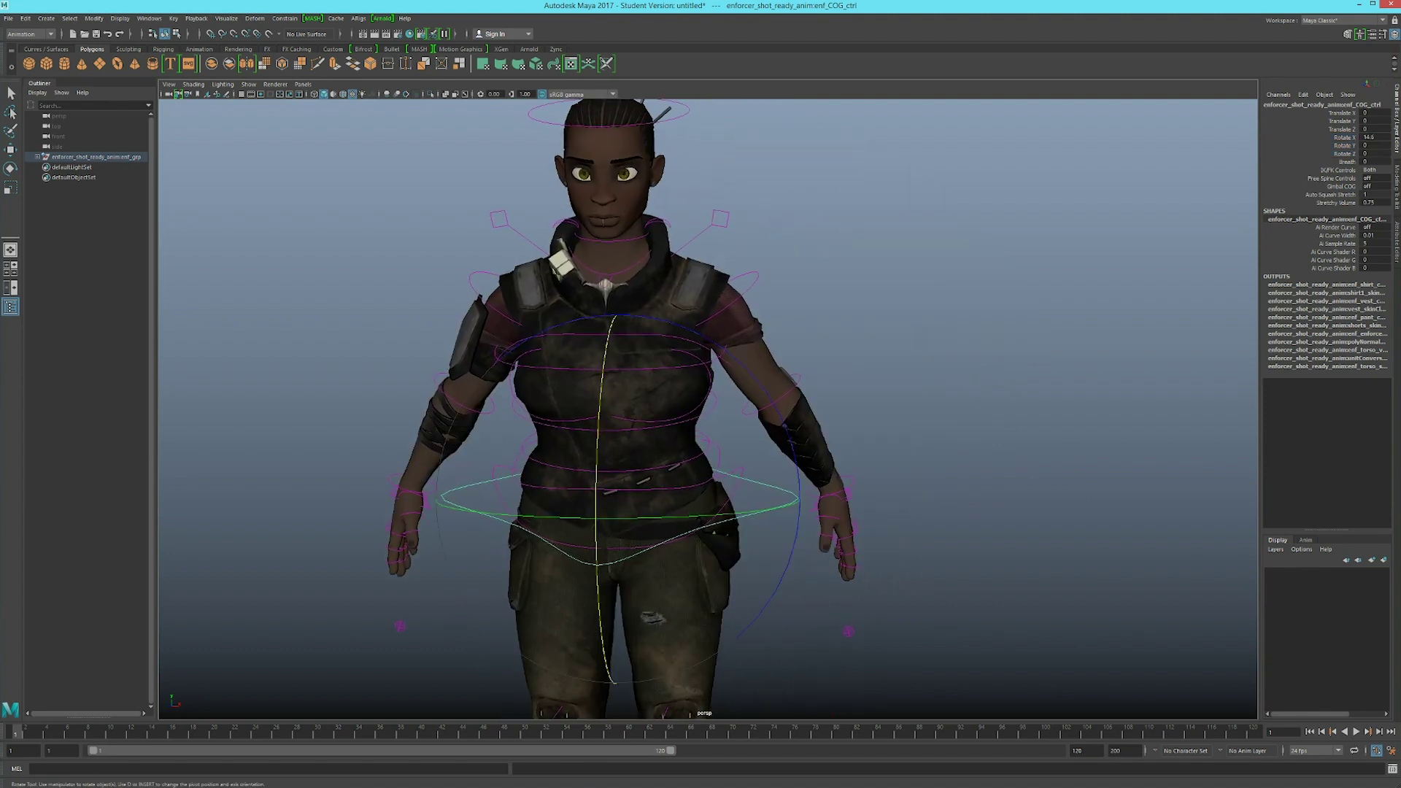
drag(597, 467, 597, 427)
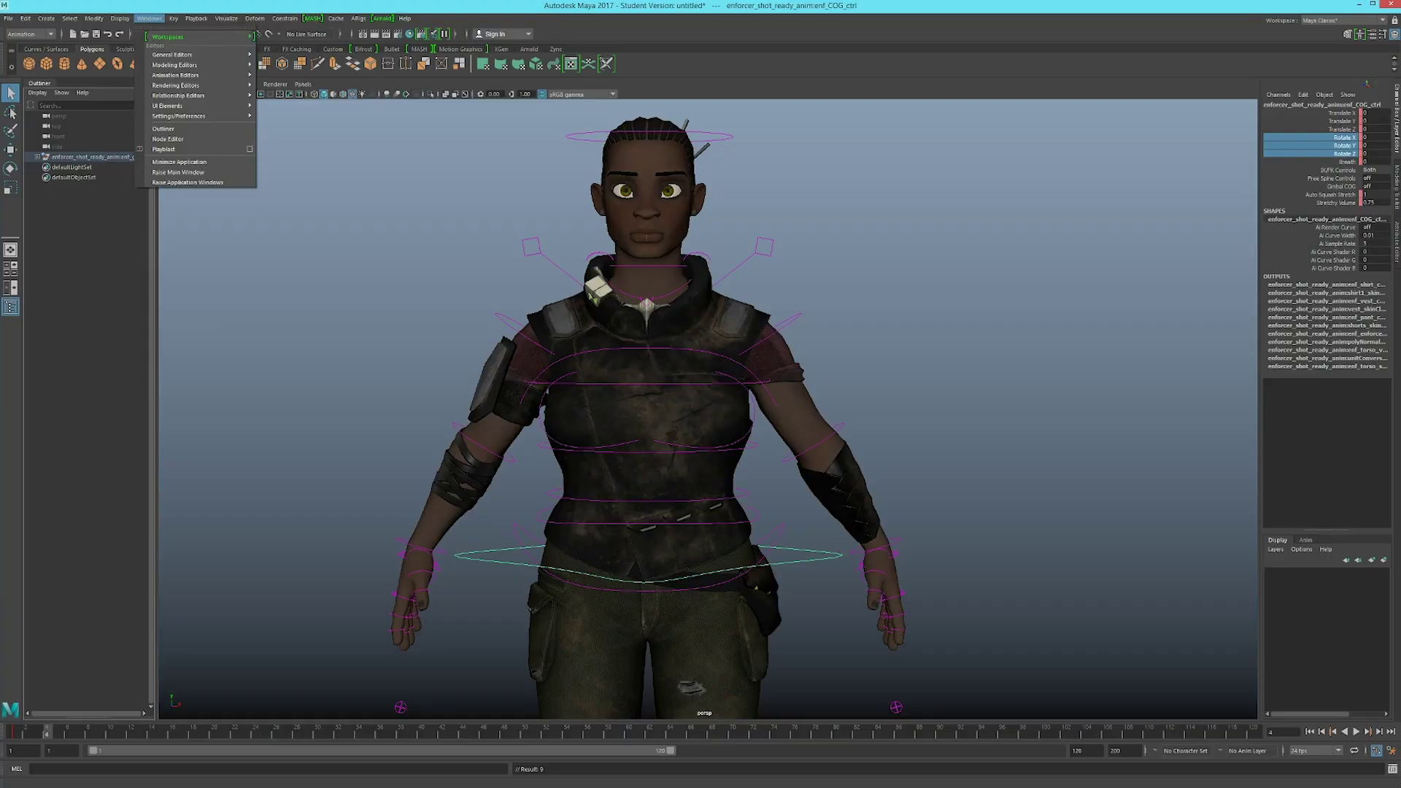
In the Graph Editor, drag the COG Rotate X key down to about -13.7 to bend backward
mouse_move(190, 75)
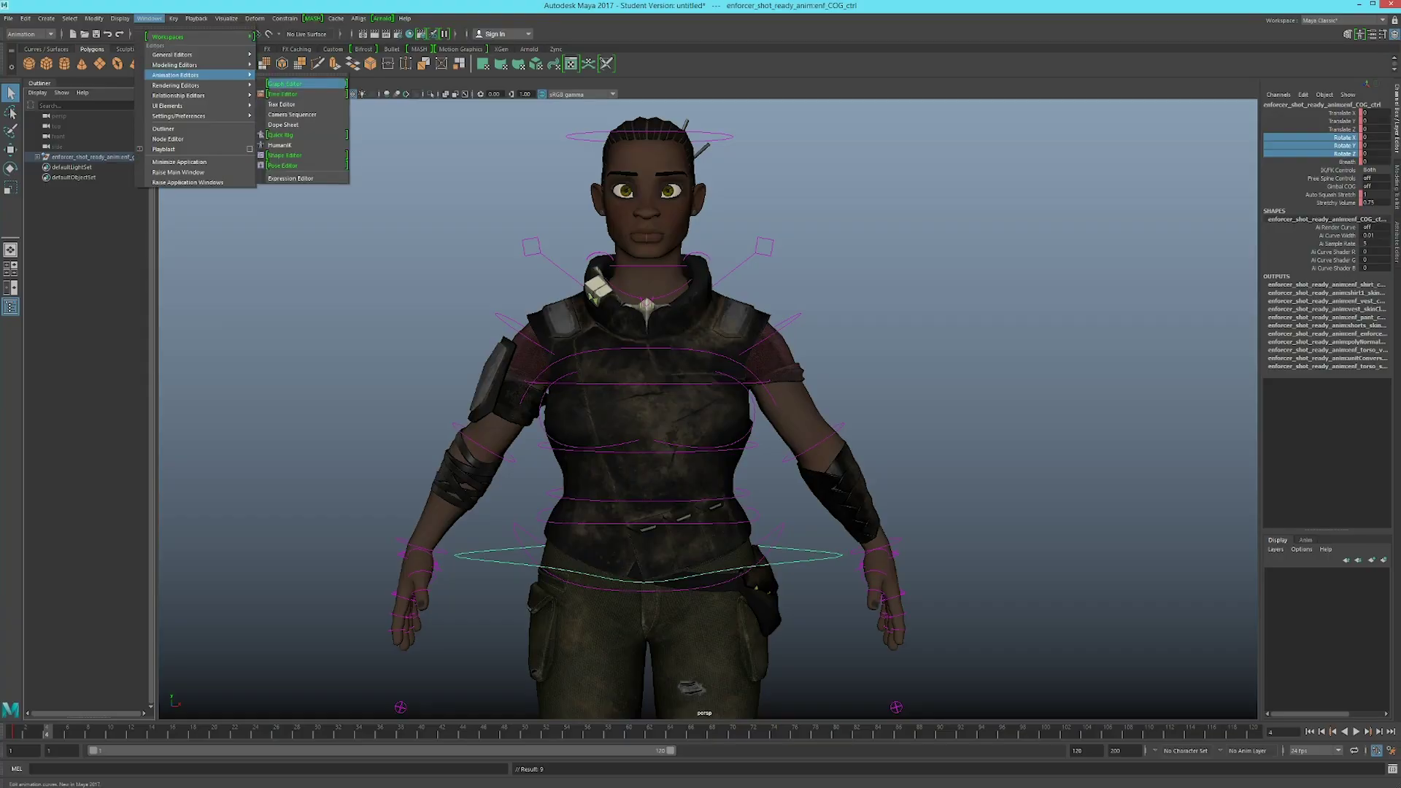
click(285, 84)
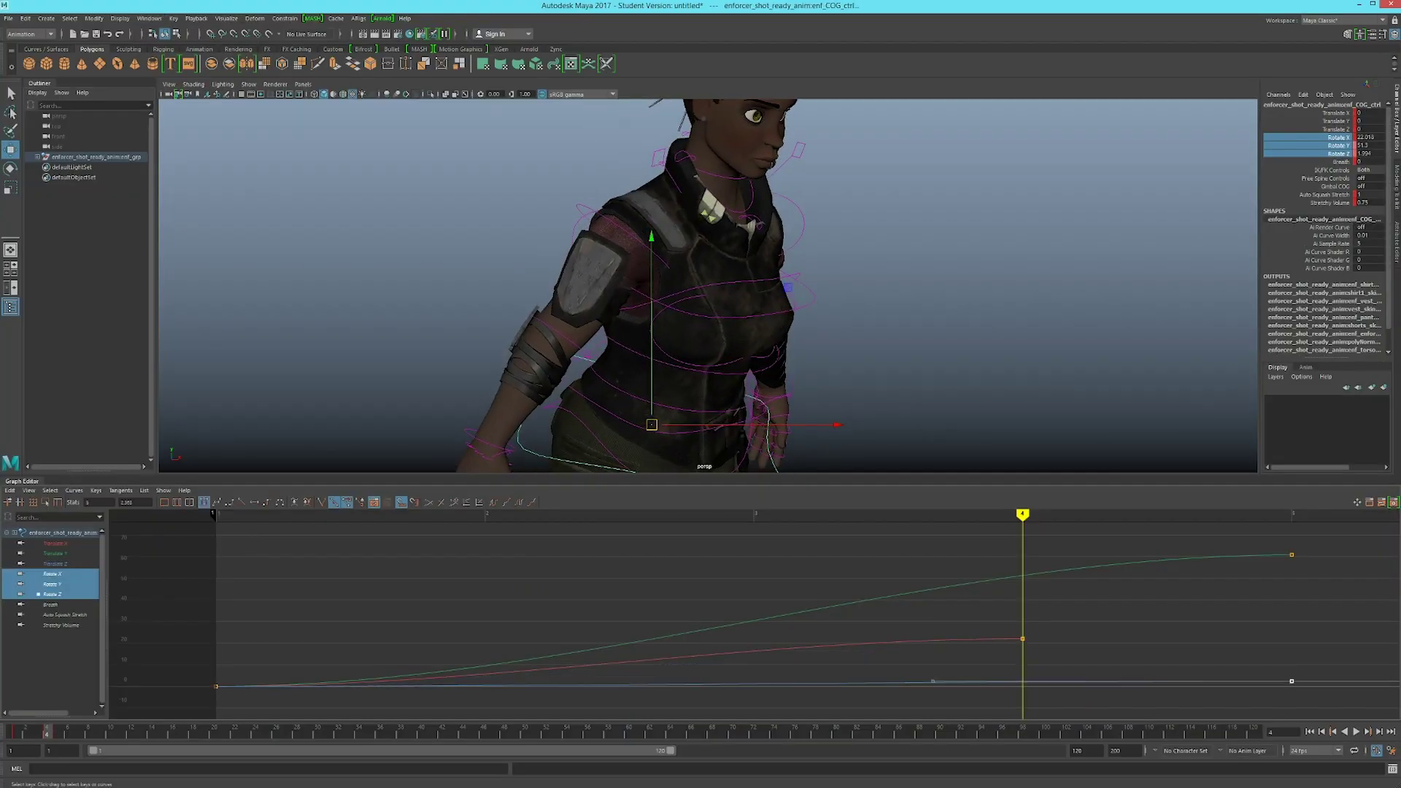
drag(1022, 639, 1022, 715)
Frame the rotate curves, then shift the Rotate Y key about a frame earlier and higher
alt+shift+right_drag(1023, 686, 848, 686)
key(f)
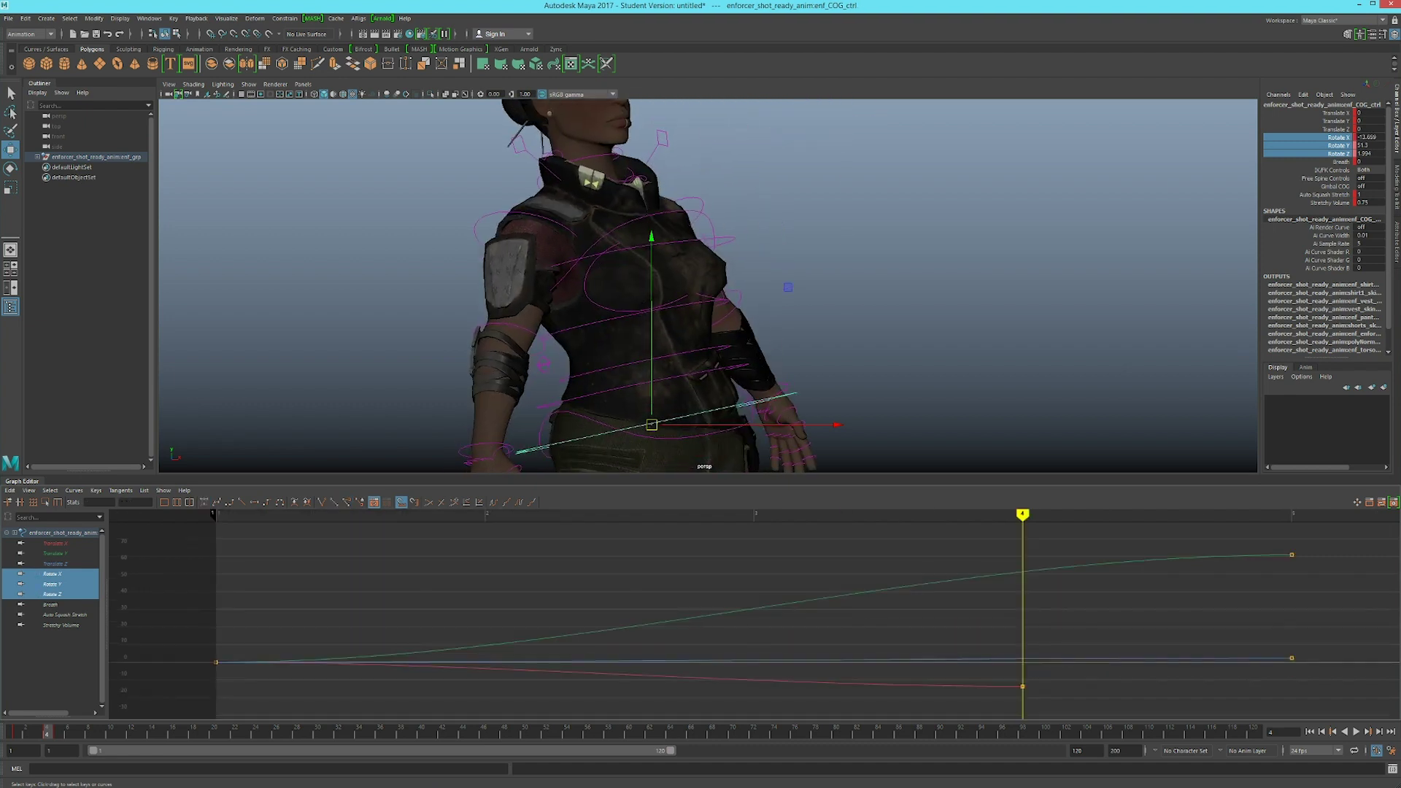
alt+right_drag(949, 620, 773, 573)
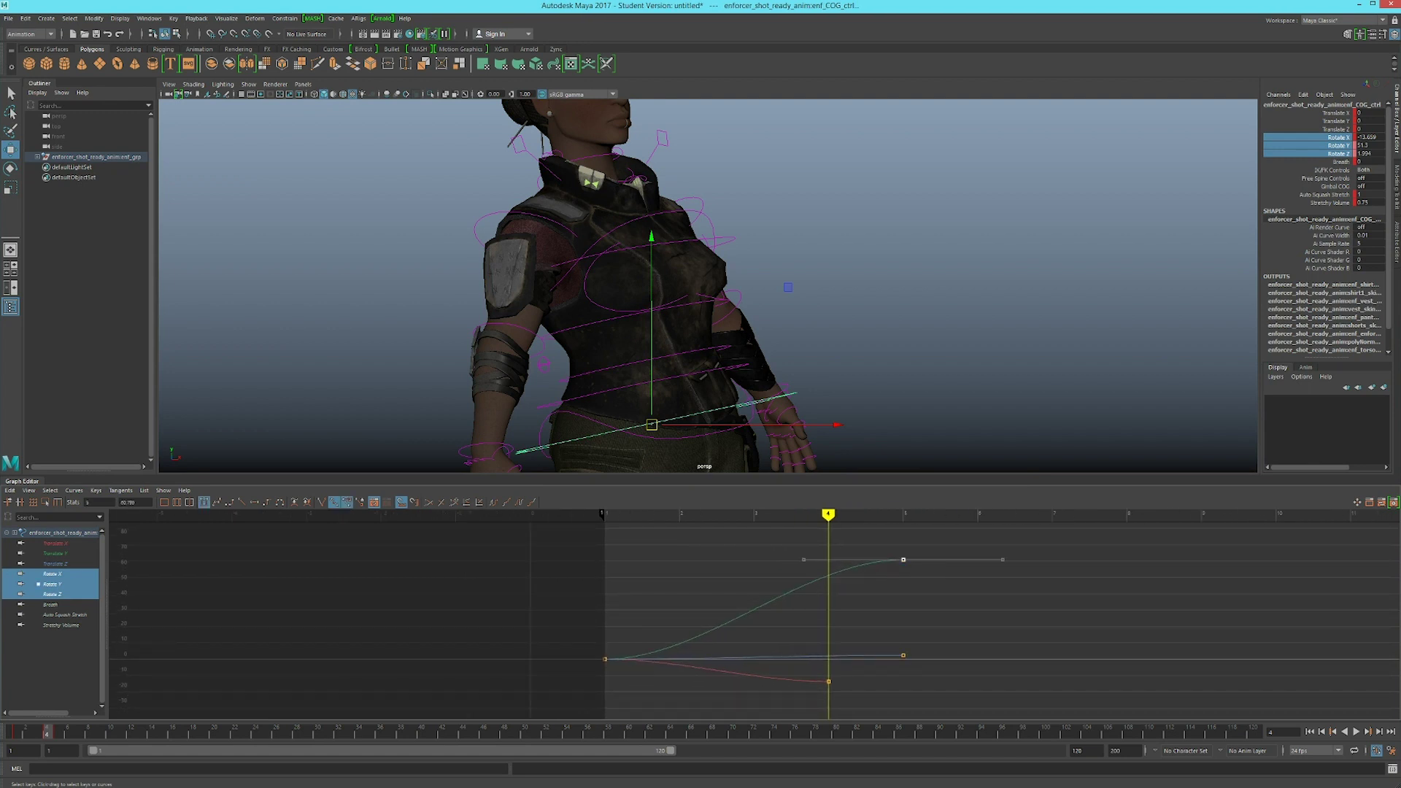
middle_drag(903, 560, 829, 563)
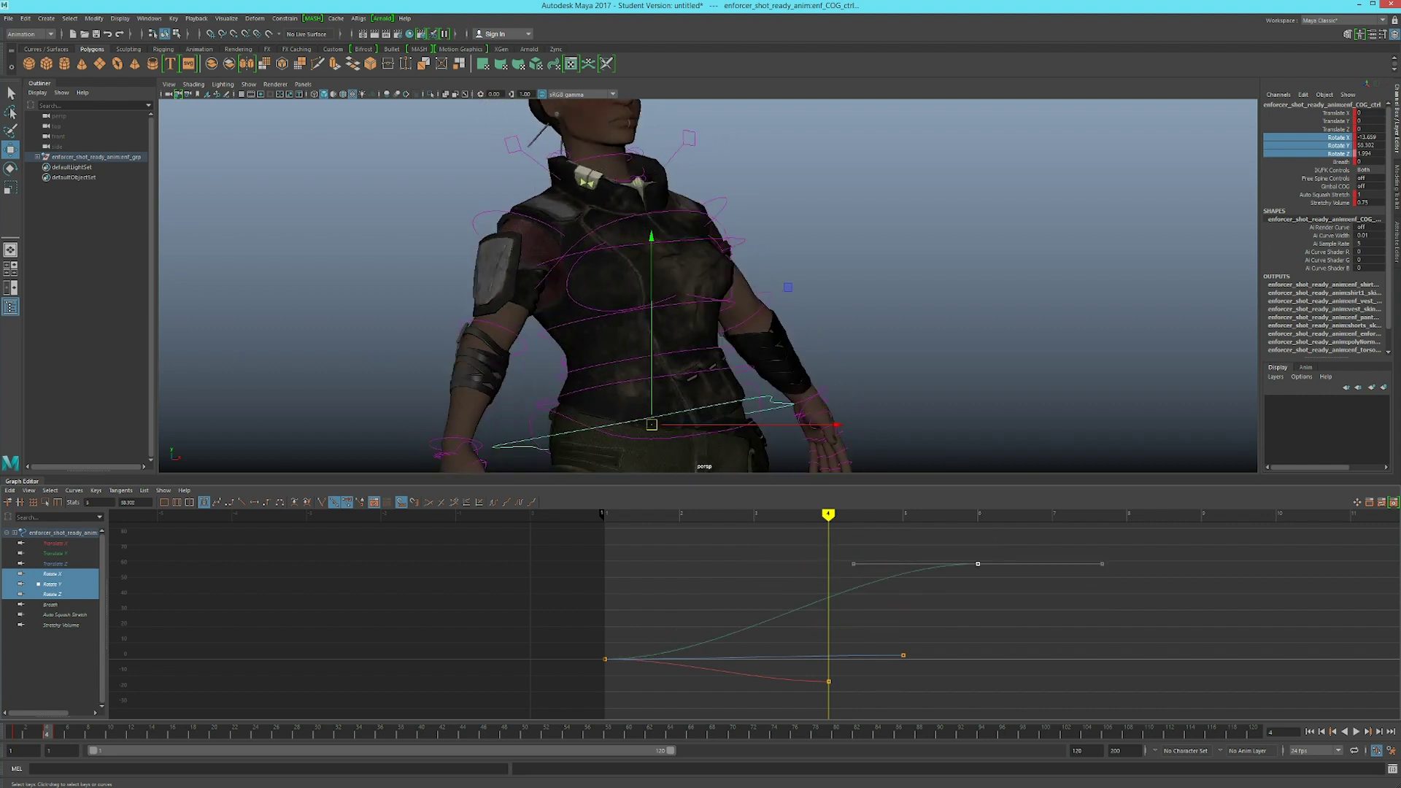